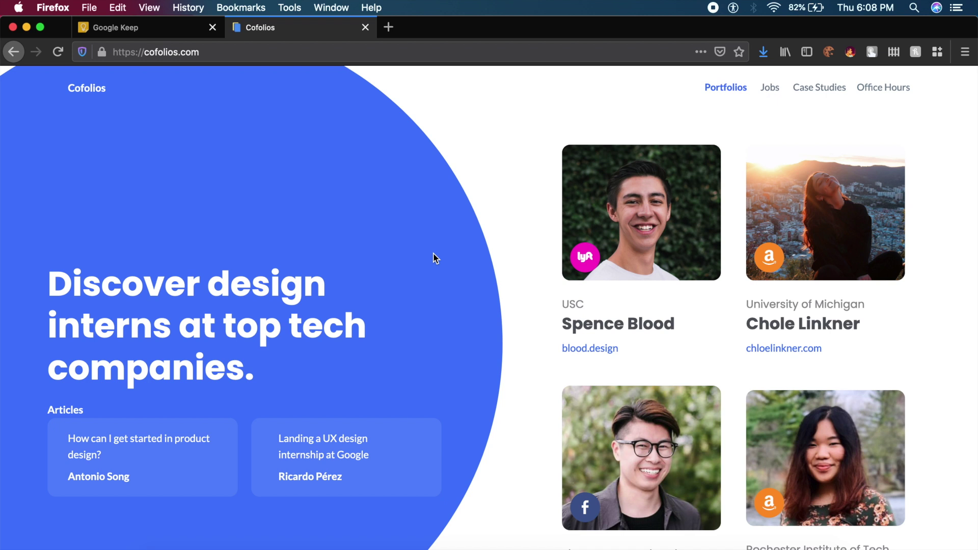
pyautogui.scroll(-2, 433, 258)
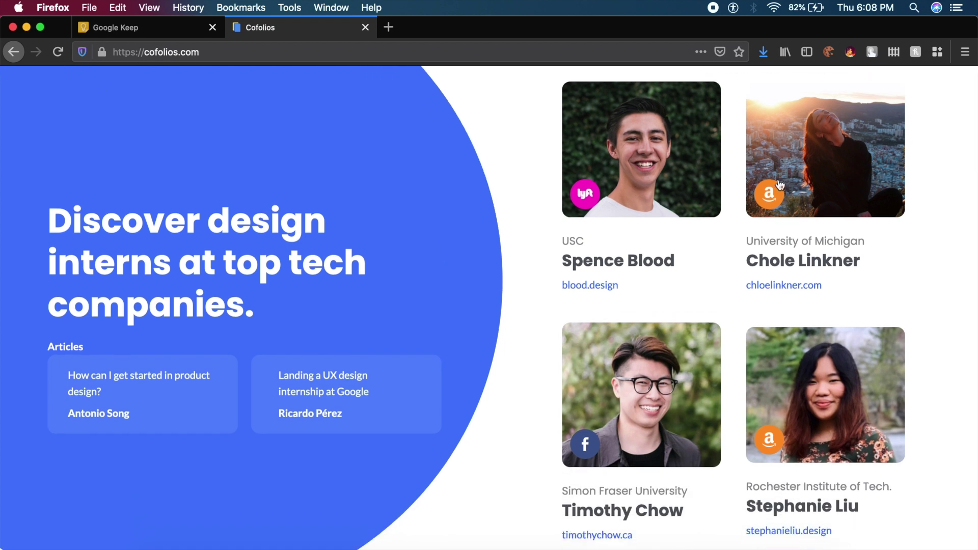
pyautogui.scroll(-2, 625, 401)
pyautogui.scroll(-10, 480, 197)
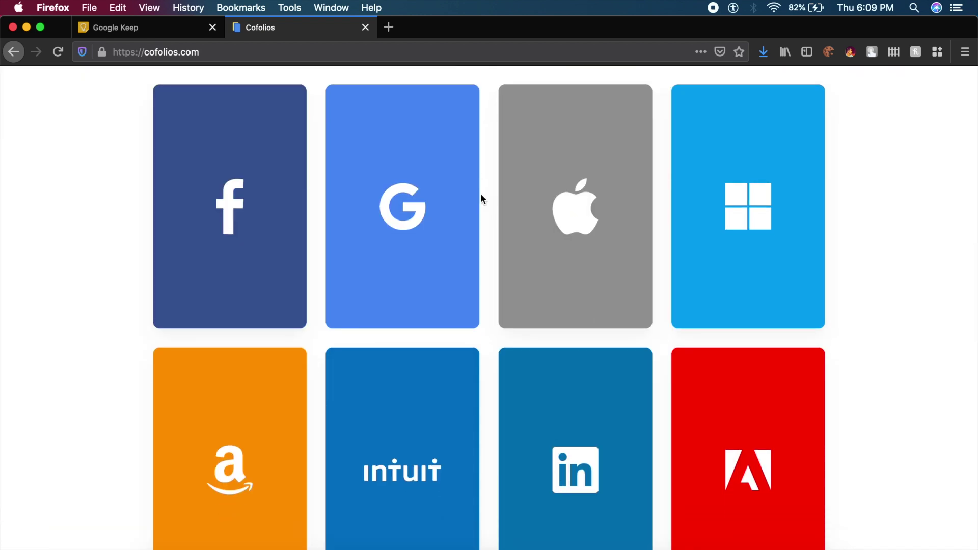
pyautogui.scroll(-5, 481, 197)
pyautogui.scroll(-3, 481, 197)
pyautogui.scroll(-5, 481, 198)
pyautogui.scroll(-5, 481, 197)
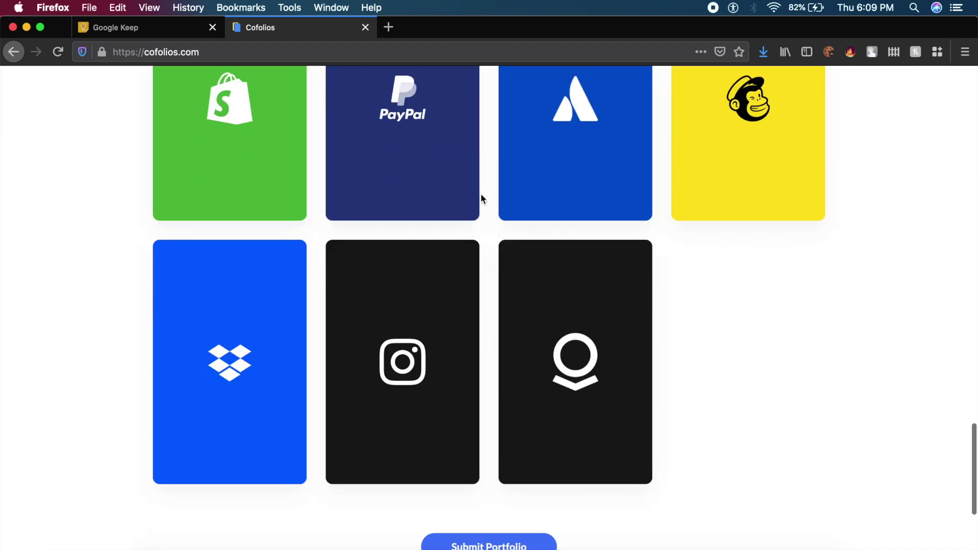
pyautogui.scroll(-2, 481, 197)
pyautogui.scroll(3, 480, 198)
pyautogui.scroll(5, 481, 197)
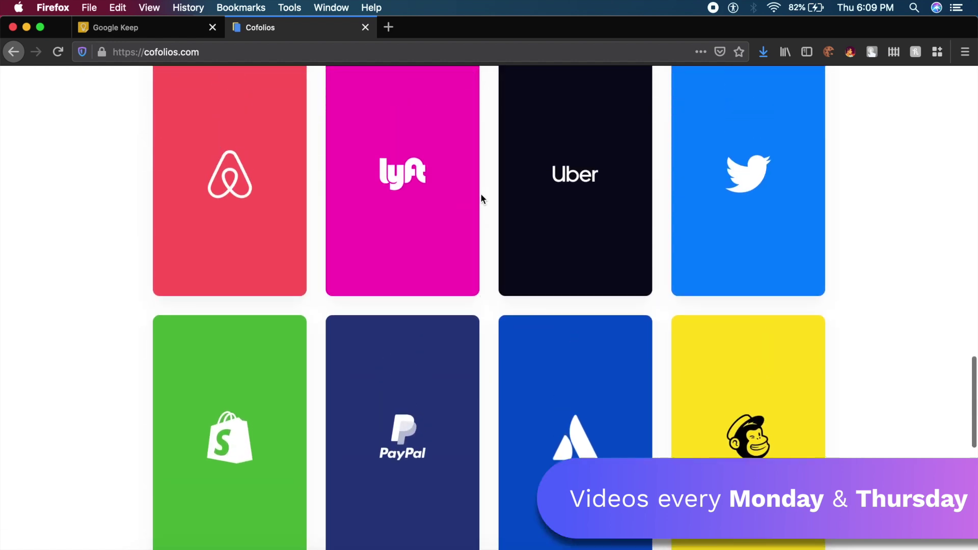
pyautogui.scroll(2, 480, 197)
pyautogui.scroll(2, 481, 197)
pyautogui.scroll(5, 481, 197)
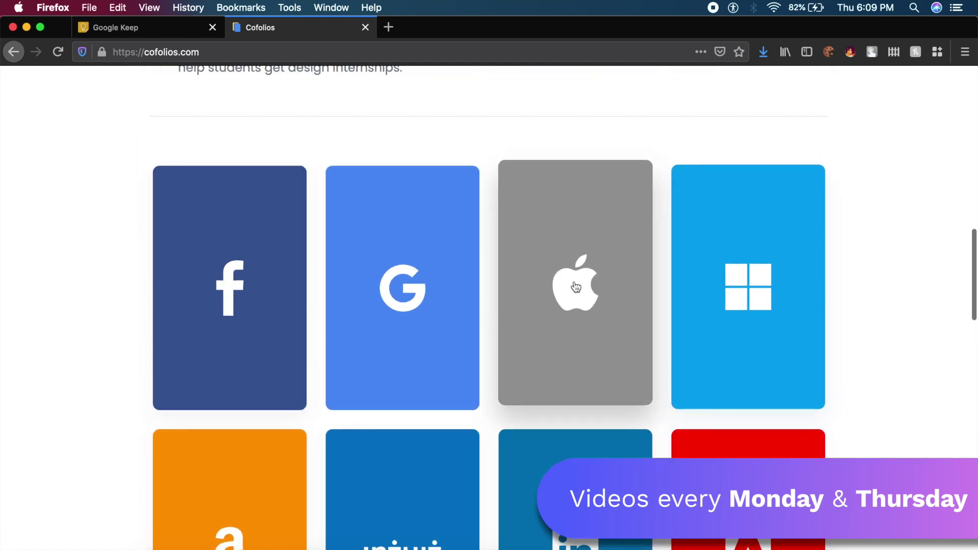
pyautogui.click(581, 256)
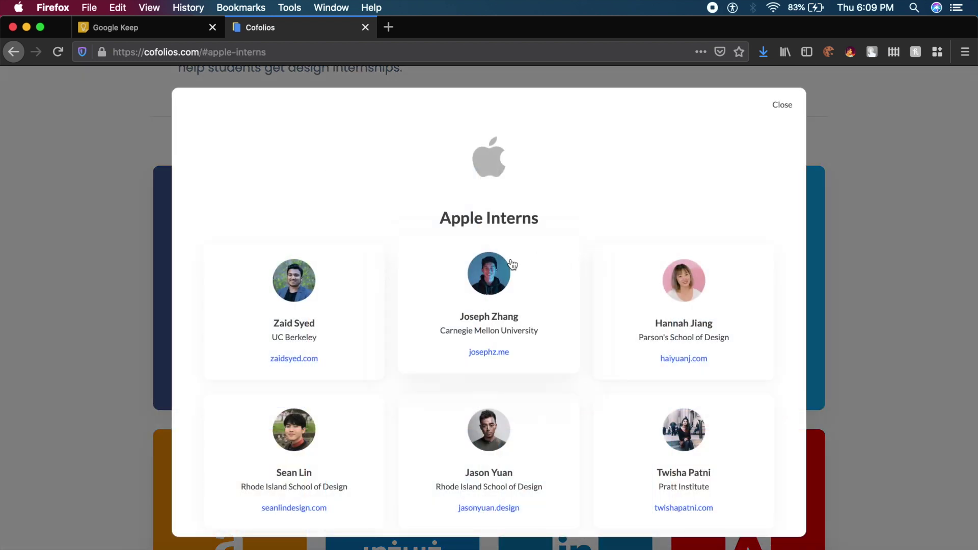
pyautogui.scroll(-8, 512, 264)
pyautogui.scroll(3, 482, 299)
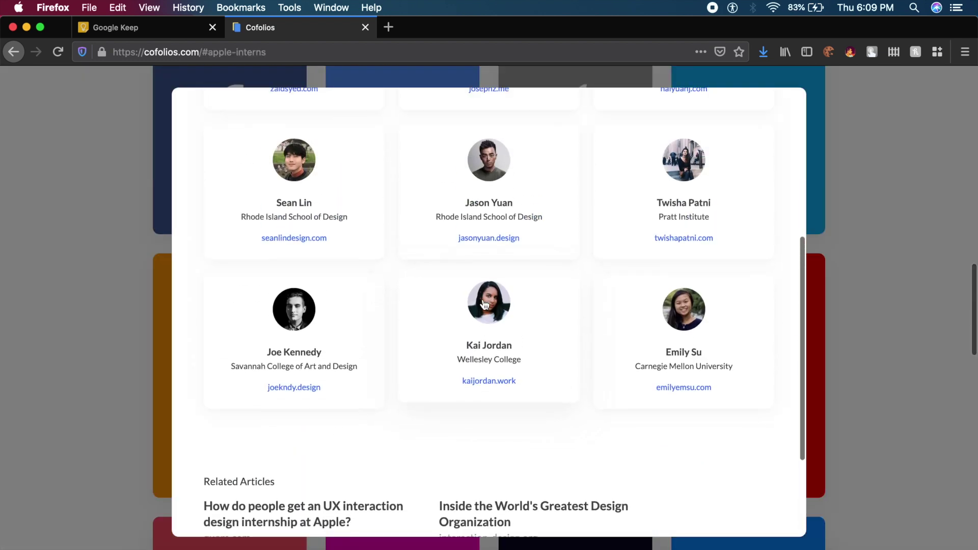
pyautogui.scroll(5, 484, 304)
pyautogui.scroll(3, 482, 302)
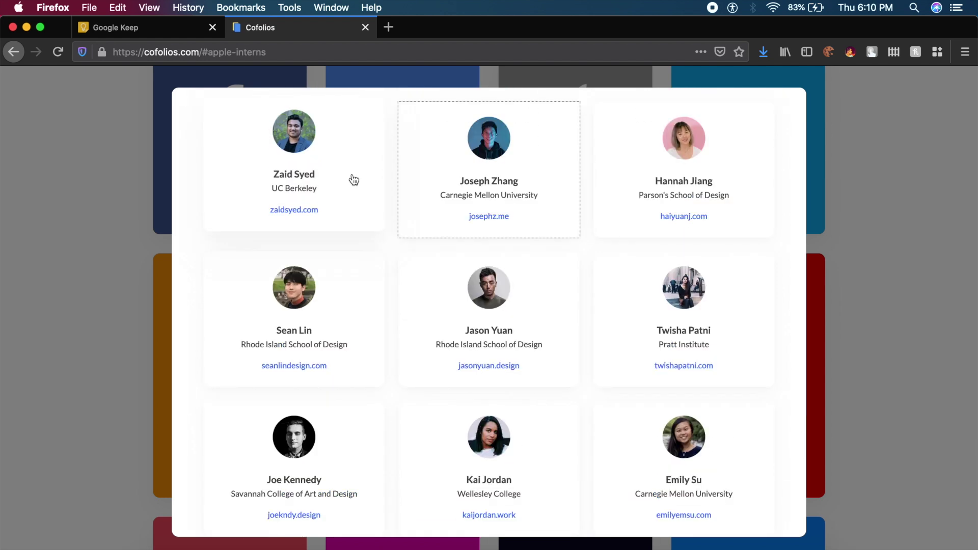
pyautogui.click(354, 179)
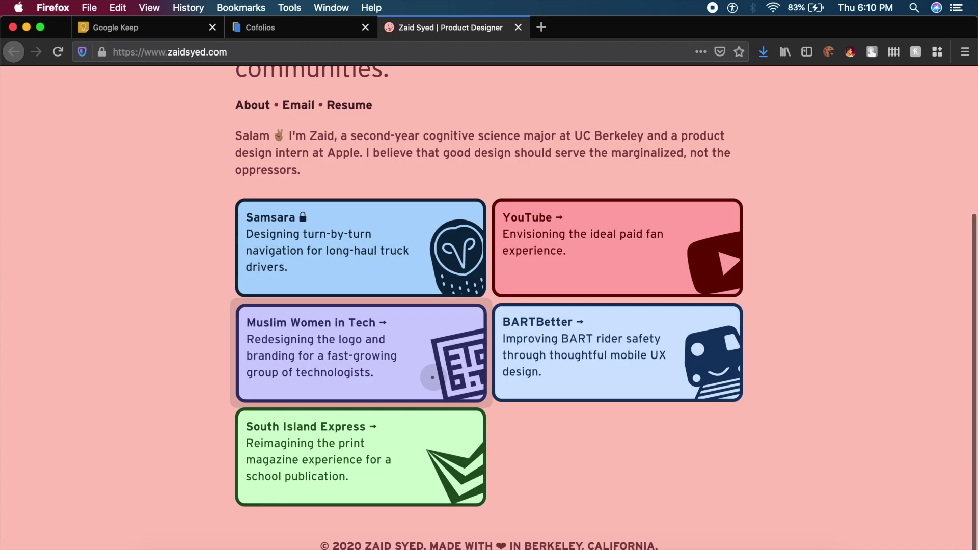
pyautogui.scroll(5, 353, 179)
# Highlight Zaid Syed's name and the introductory heading sentence on his portfolio
pyautogui.moveTo(236, 203); pyautogui.dragTo(352, 214)
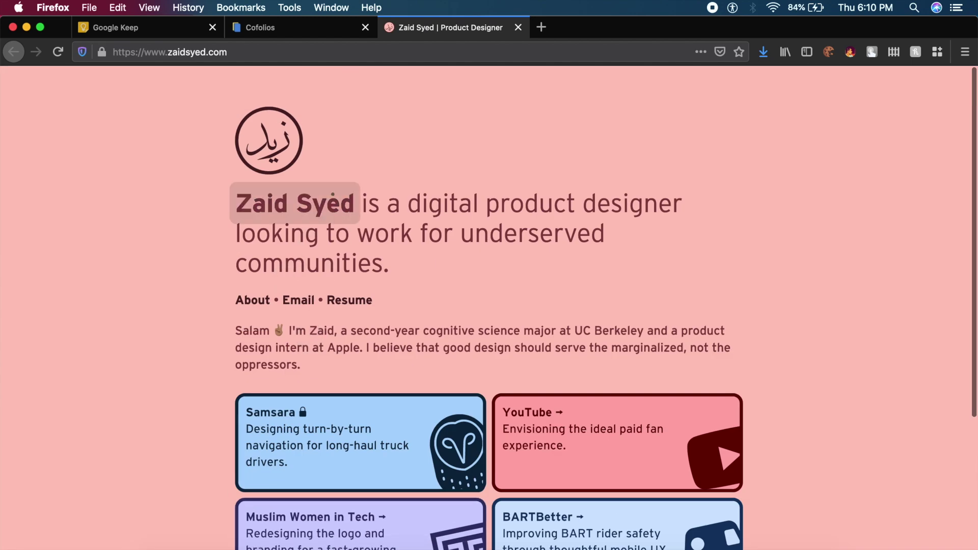
pyautogui.click(288, 225)
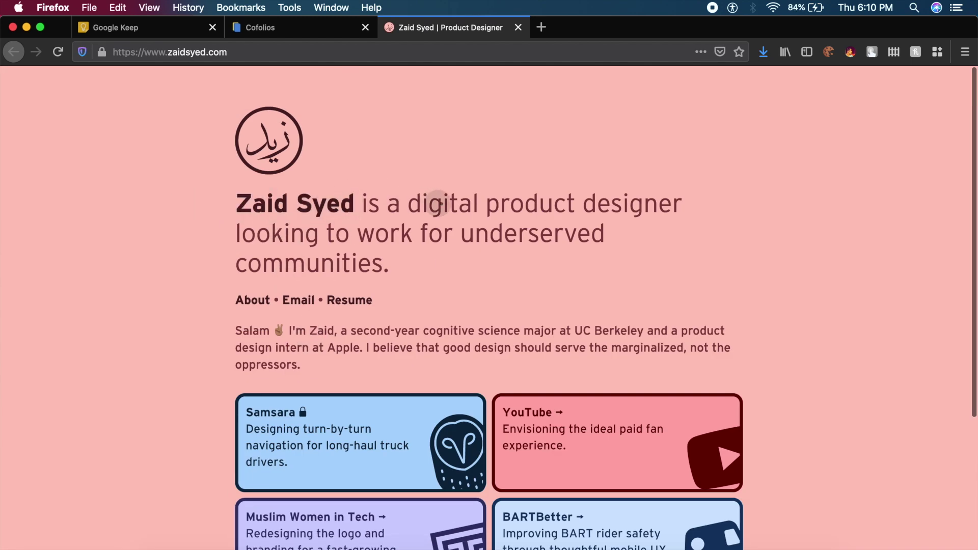
pyautogui.moveTo(419, 203); pyautogui.dragTo(663, 267)
pyautogui.click(663, 266)
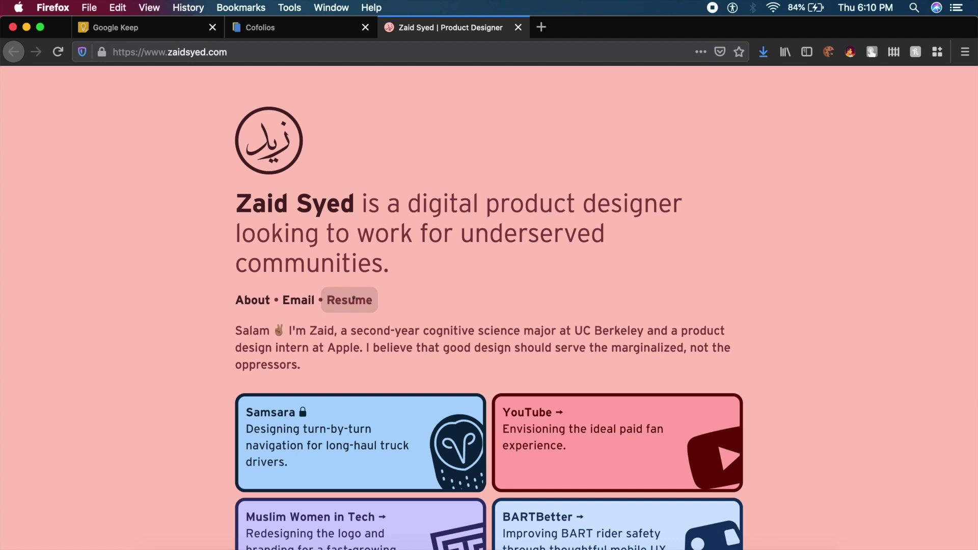
pyautogui.scroll(-5, 489, 306)
# Read the BARTBetter case study, close its tab, and go to Cofolios' Case Studies page
pyautogui.click(536, 320)
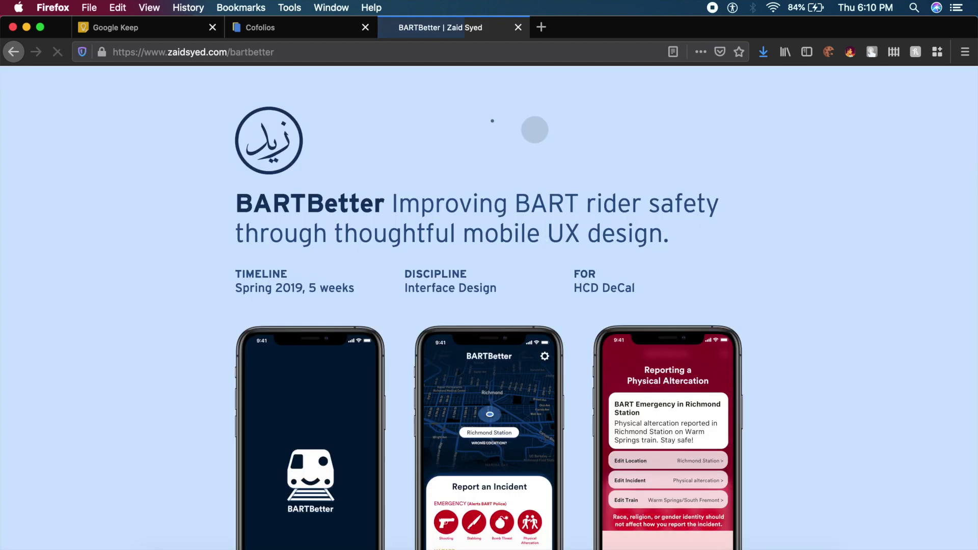
pyautogui.scroll(-5, 413, 153)
pyautogui.scroll(2, 413, 275)
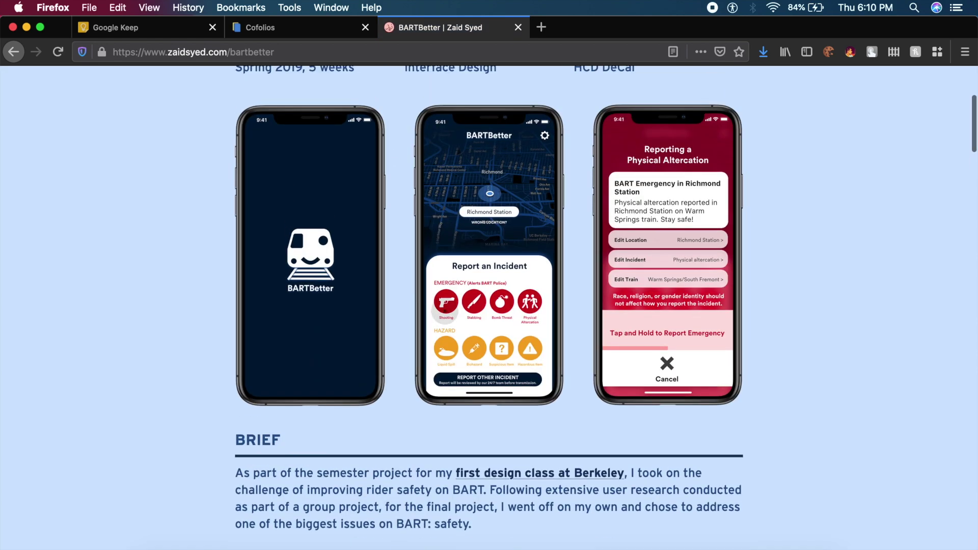
pyautogui.scroll(-5, 445, 310)
pyautogui.scroll(-8, 446, 310)
pyautogui.scroll(3, 445, 310)
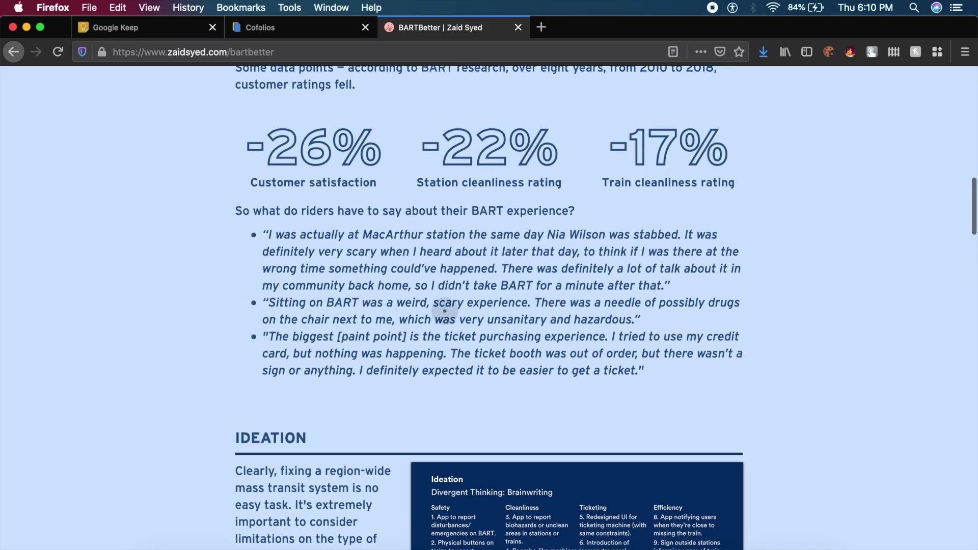
pyautogui.scroll(-10, 314, 169)
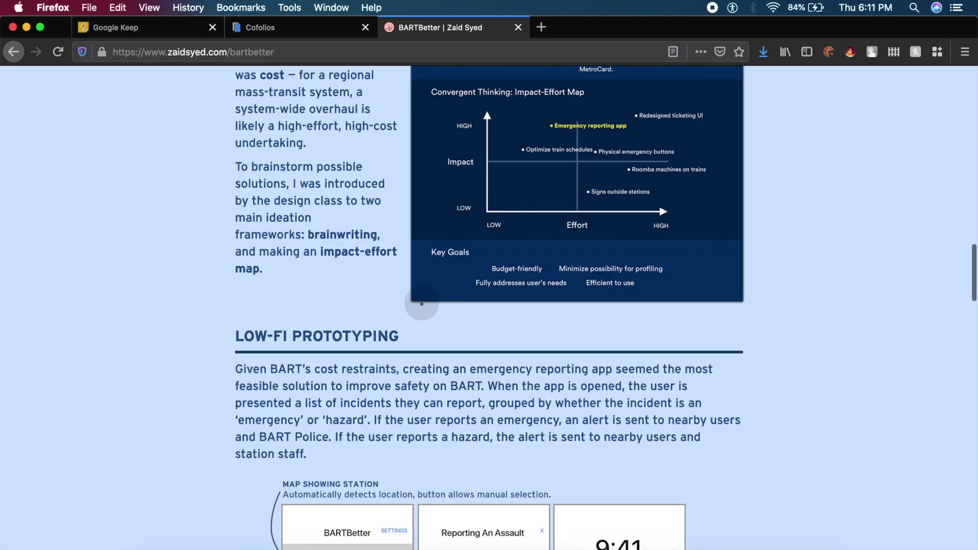
pyautogui.scroll(-8, 421, 303)
pyautogui.scroll(-8, 421, 341)
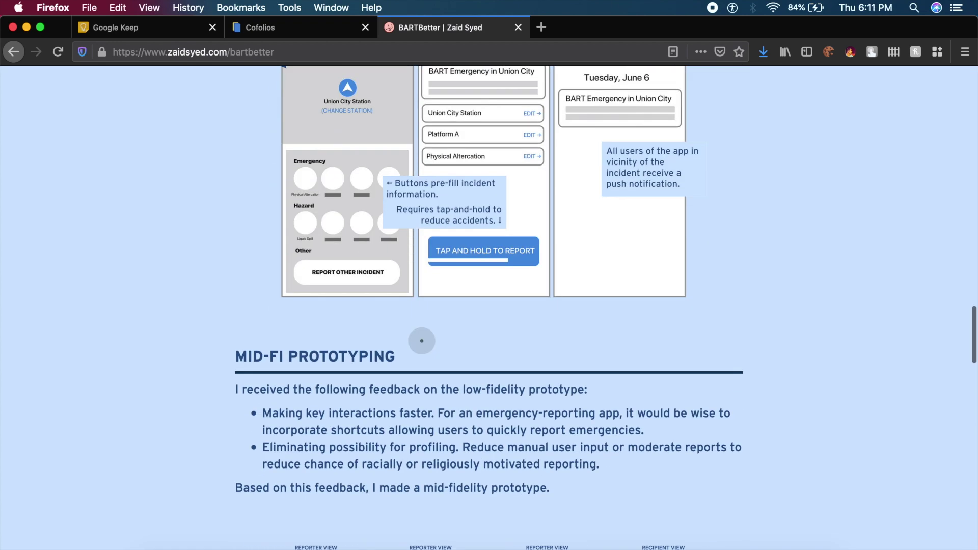
pyautogui.scroll(-1, 421, 341)
pyautogui.press('super+w')
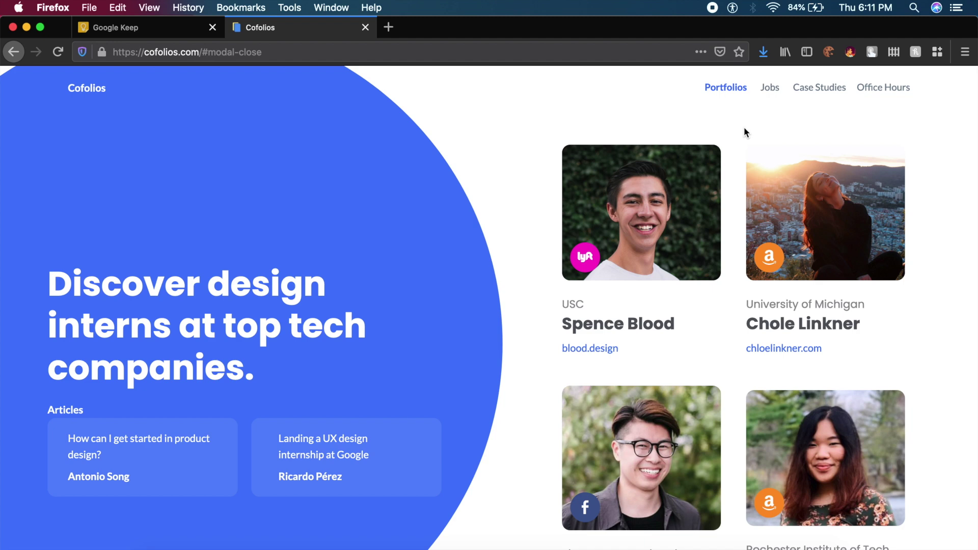
pyautogui.click(825, 87)
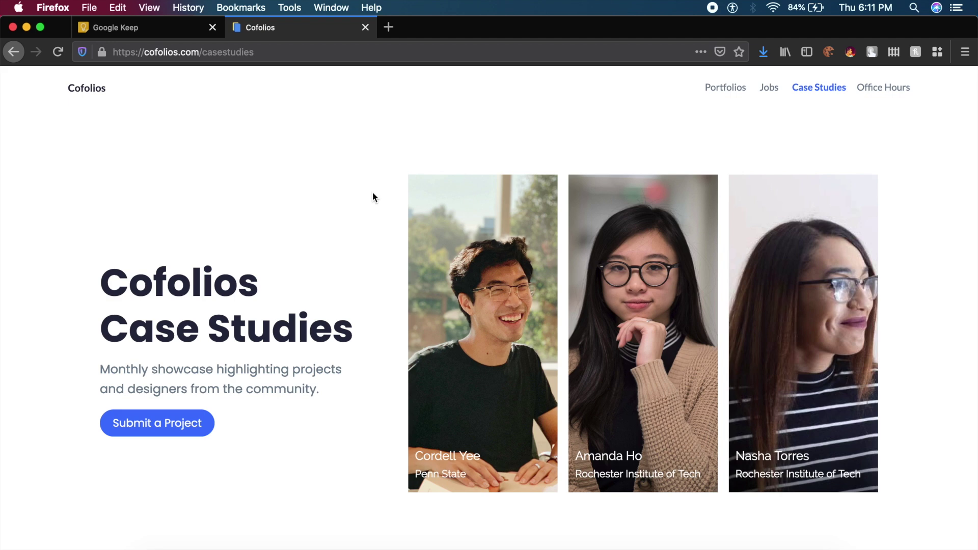
pyautogui.scroll(-10, 372, 197)
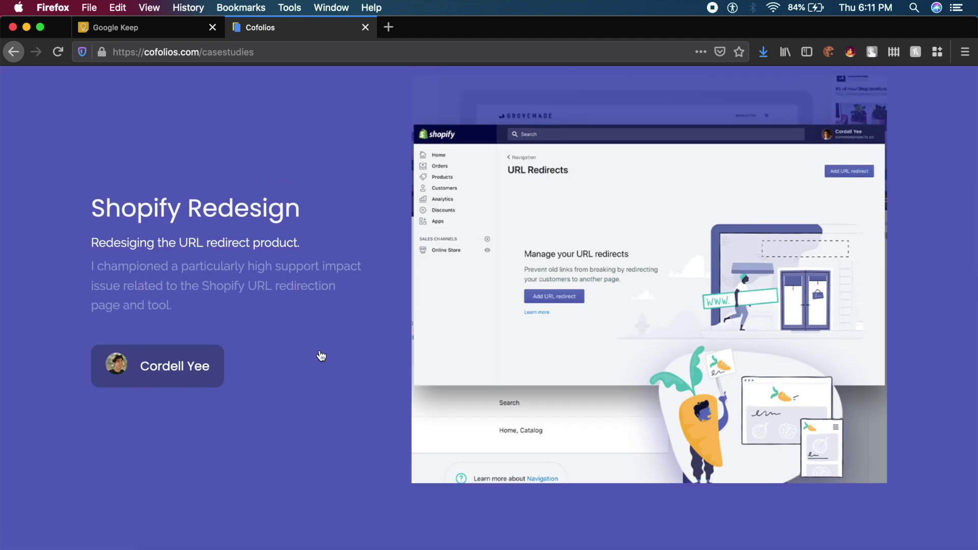
pyautogui.scroll(-5, 321, 355)
pyautogui.scroll(-5, 320, 349)
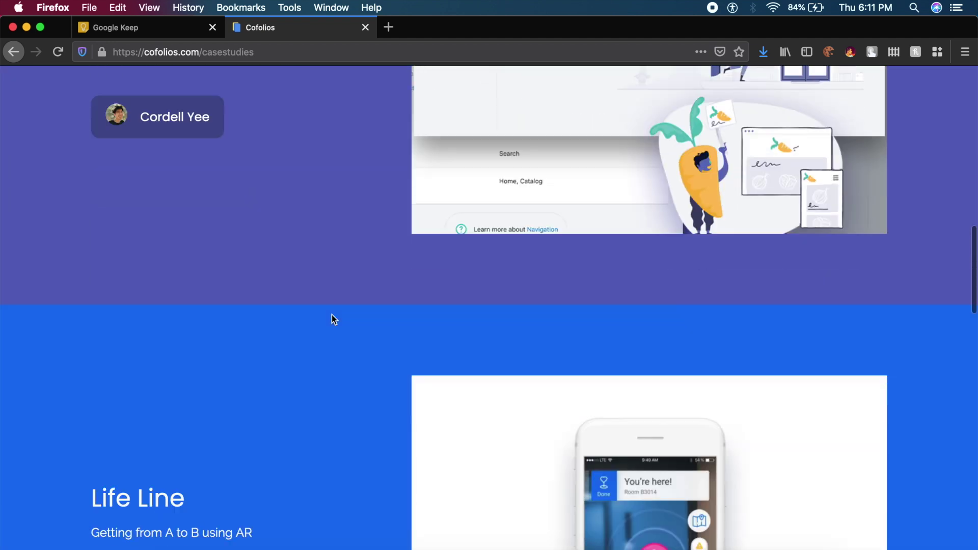
pyautogui.scroll(-5, 332, 315)
pyautogui.scroll(-8, 332, 315)
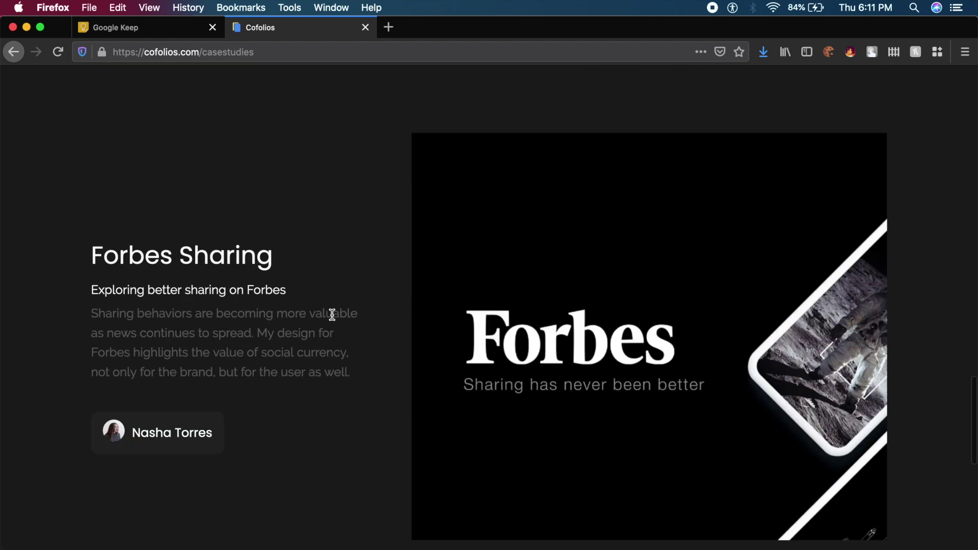
pyautogui.scroll(-5, 332, 314)
pyautogui.scroll(-5, 332, 314)
pyautogui.scroll(-3, 332, 314)
pyautogui.scroll(8, 332, 314)
pyautogui.scroll(15, 332, 315)
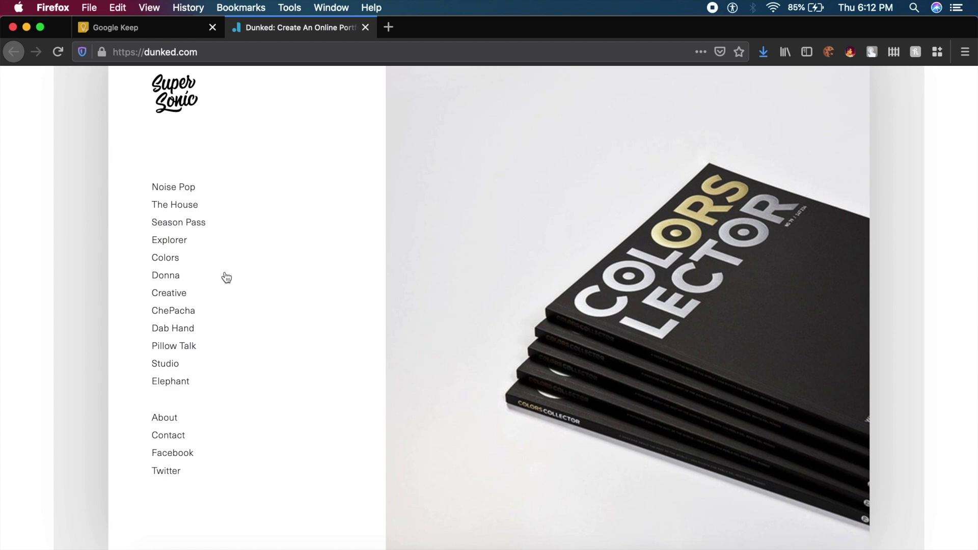
# Open the Dunked sample portfolio's project thumbnail grid
pyautogui.click(175, 223)
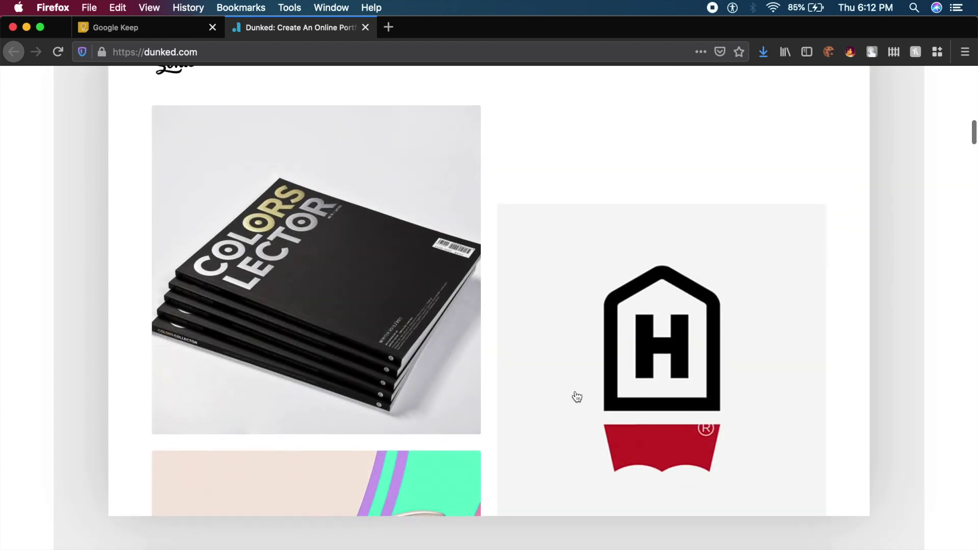
pyautogui.scroll(-4, 459, 320)
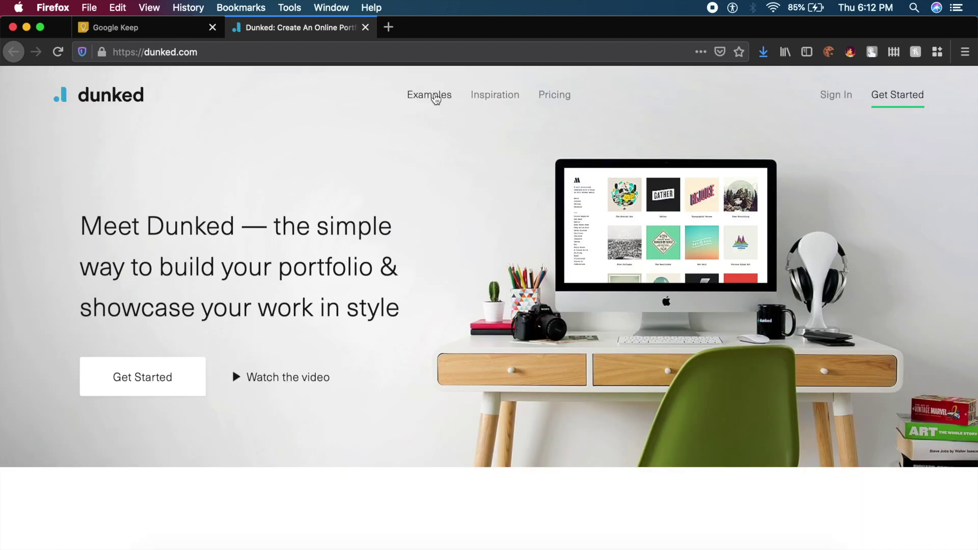
# Browse Dunked's Examples and Inspiration, then highlight the Professional plan's Custom Domain and Password Protection features
pyautogui.click(435, 98)
pyautogui.scroll(-2, 433, 340)
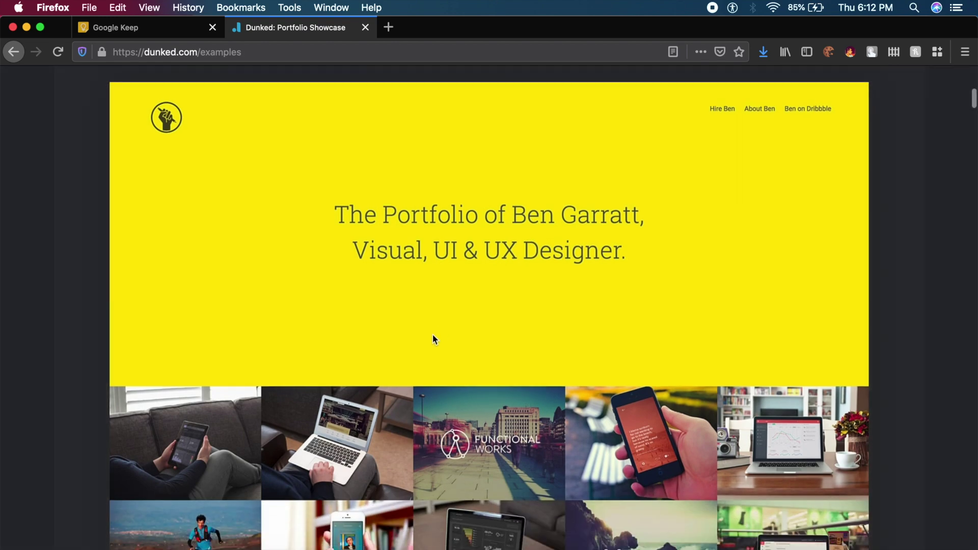
pyautogui.scroll(-3, 432, 333)
pyautogui.scroll(-5, 476, 286)
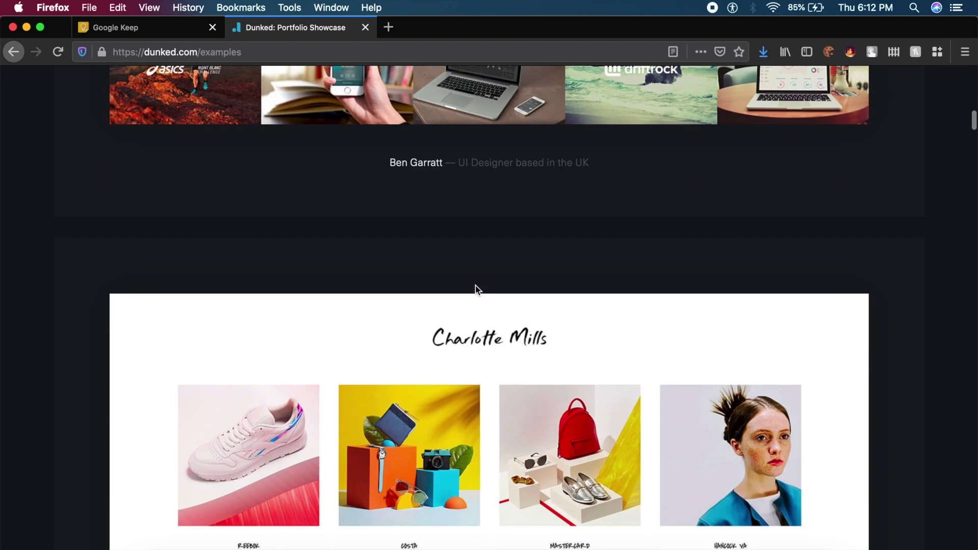
pyautogui.scroll(-3, 476, 285)
pyautogui.scroll(-3, 476, 285)
pyautogui.scroll(-5, 475, 285)
pyautogui.scroll(-3, 476, 285)
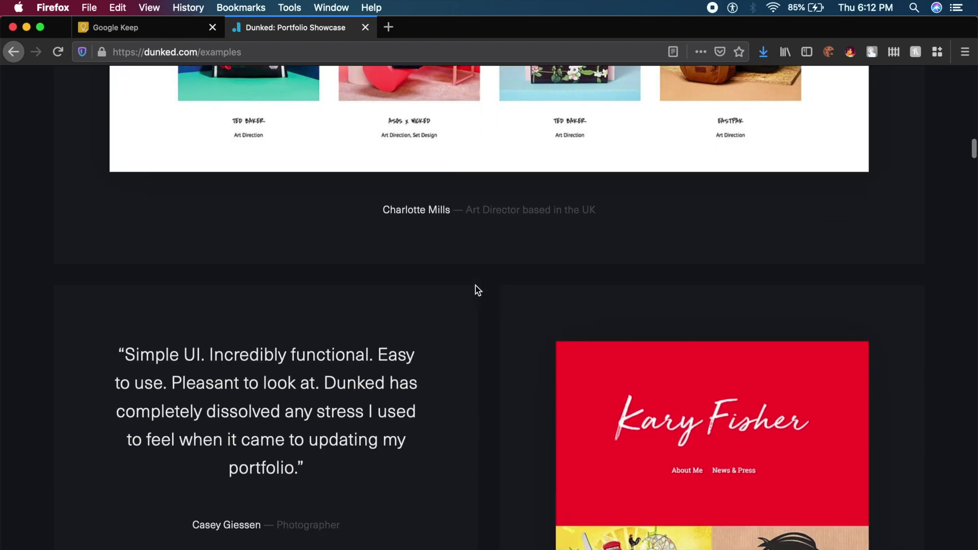
pyautogui.scroll(-5, 476, 285)
pyautogui.scroll(-5, 476, 285)
pyautogui.press('Home')
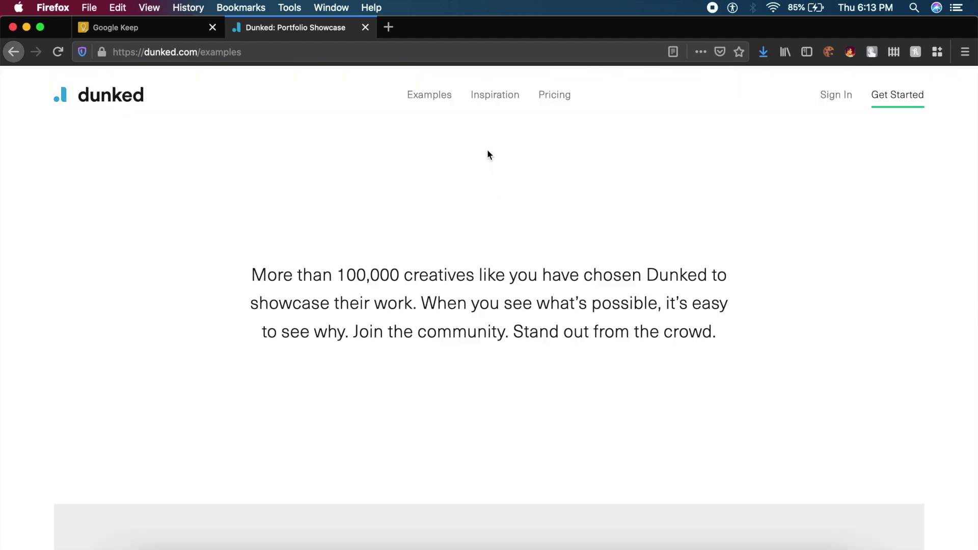
pyautogui.click(498, 95)
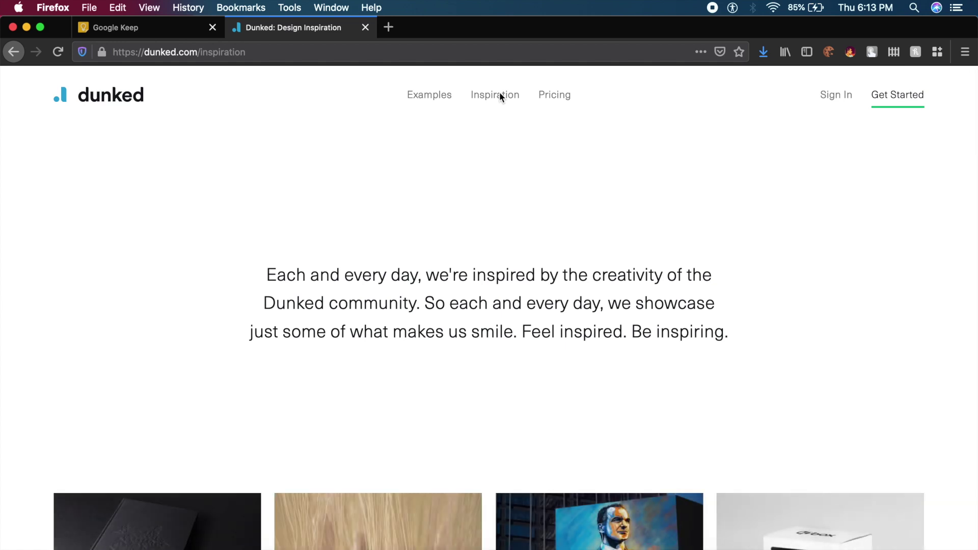
pyautogui.scroll(-3, 445, 387)
pyautogui.scroll(-8, 445, 388)
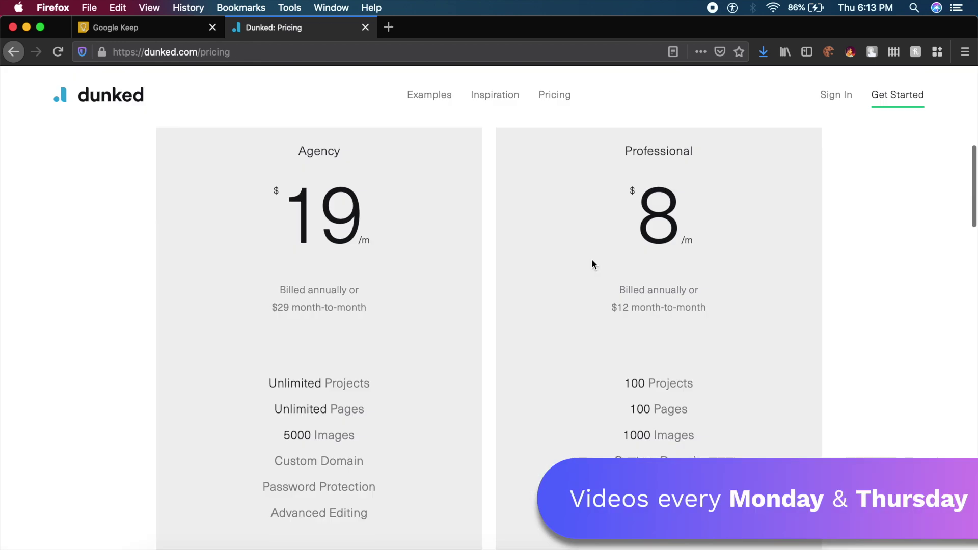
pyautogui.scroll(1, 592, 259)
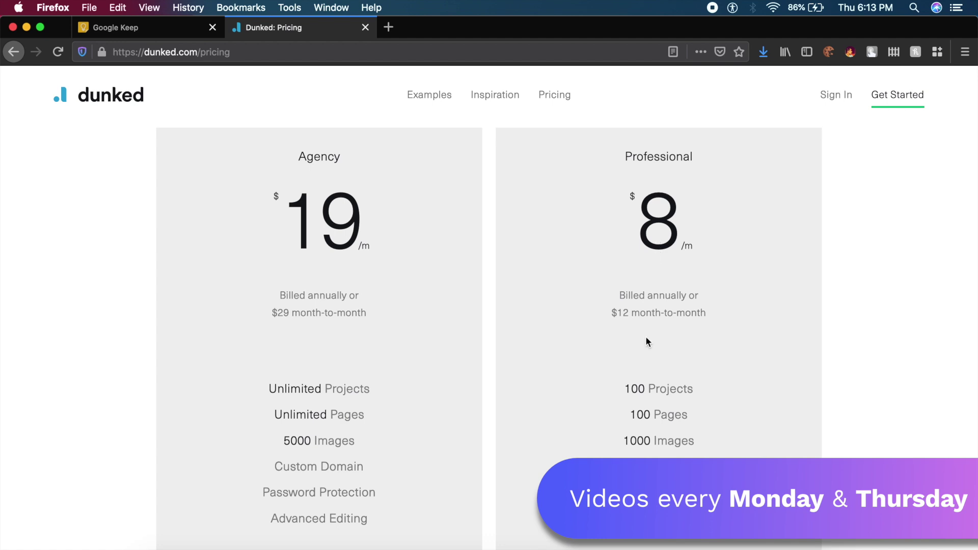
pyautogui.scroll(-1, 645, 337)
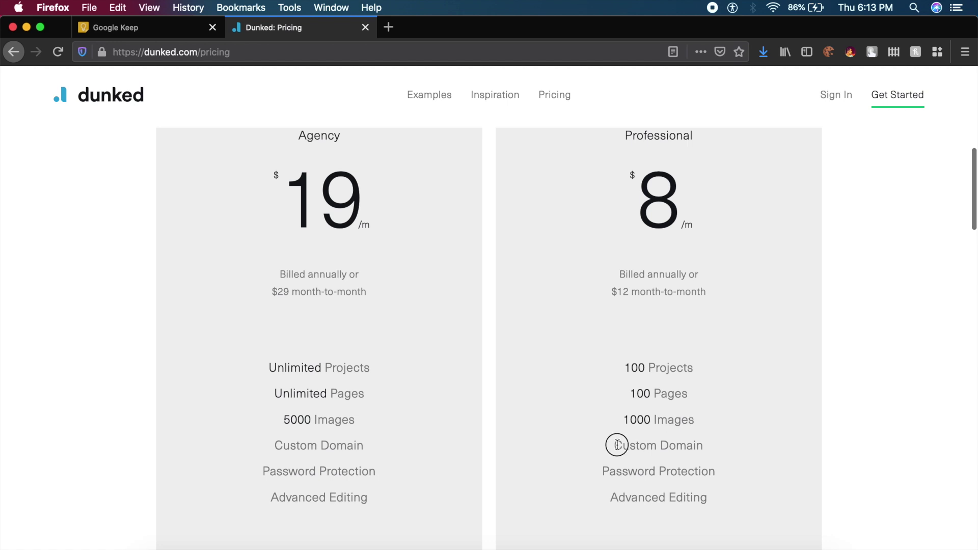
pyautogui.moveTo(614, 445); pyautogui.dragTo(734, 446)
pyautogui.moveTo(658, 472); pyautogui.dragTo(689, 475)
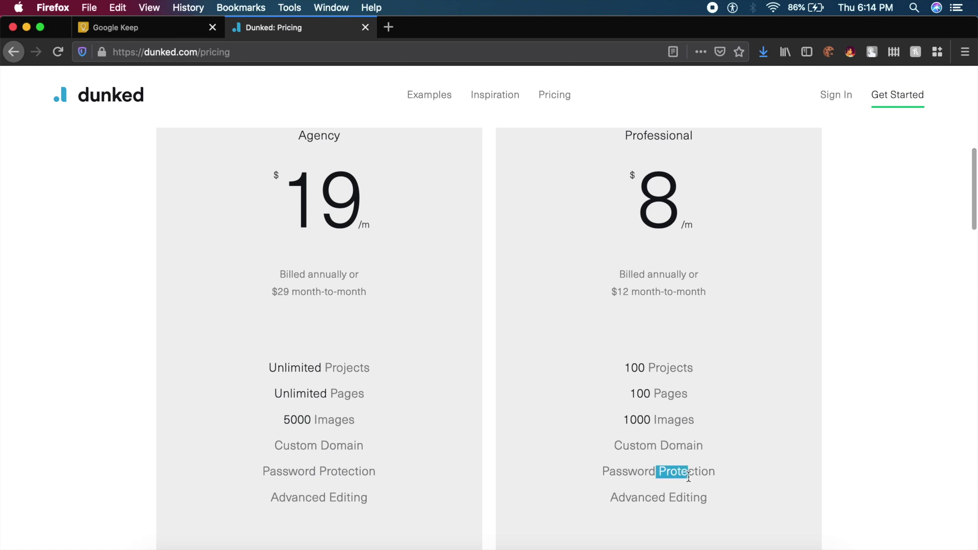
pyautogui.scroll(2, 688, 476)
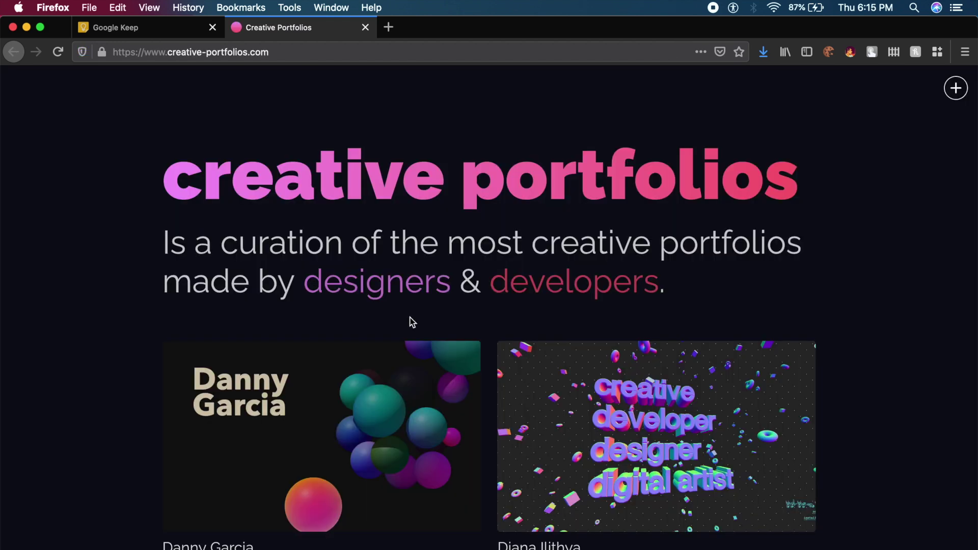
pyautogui.scroll(-5, 409, 321)
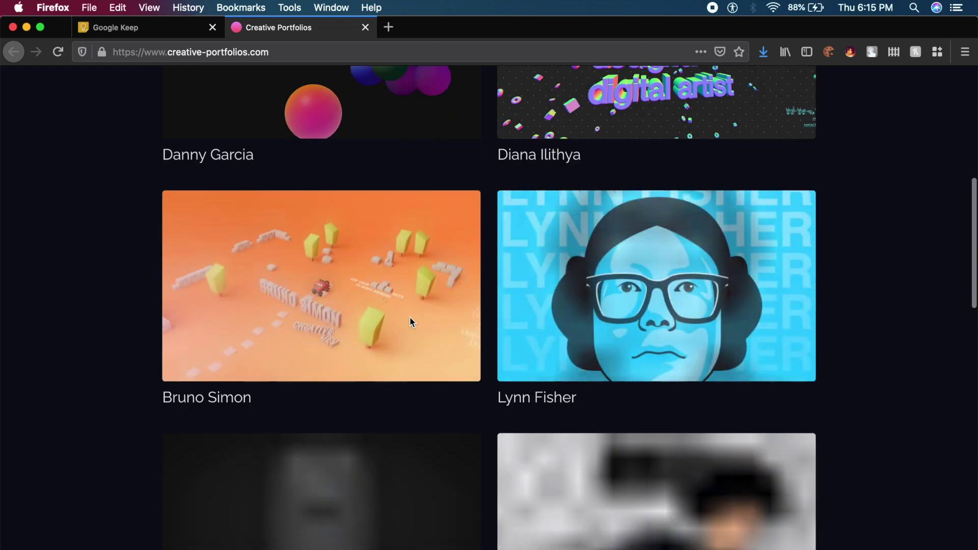
pyautogui.scroll(-4, 410, 322)
pyautogui.scroll(-5, 410, 322)
pyautogui.scroll(-5, 409, 321)
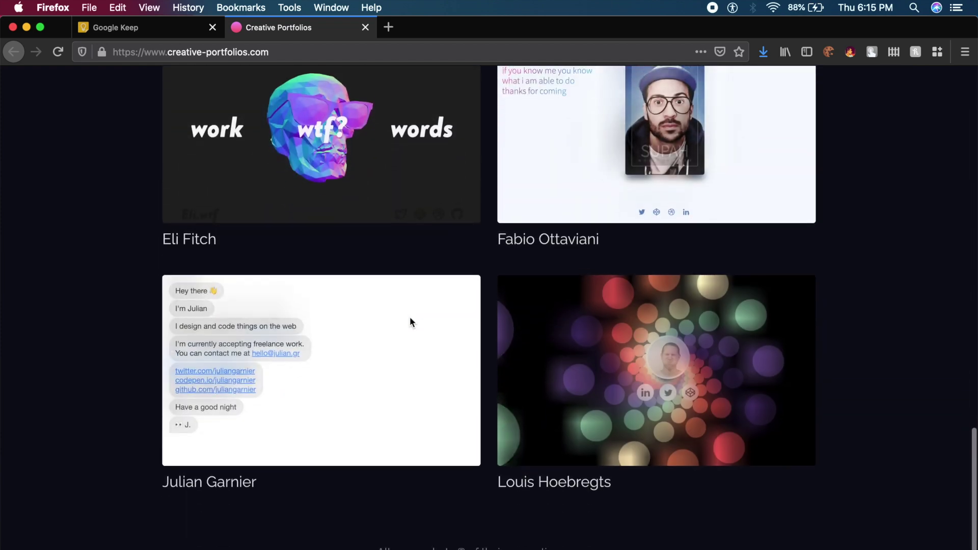
pyautogui.scroll(-2, 409, 321)
pyautogui.scroll(10, 598, 175)
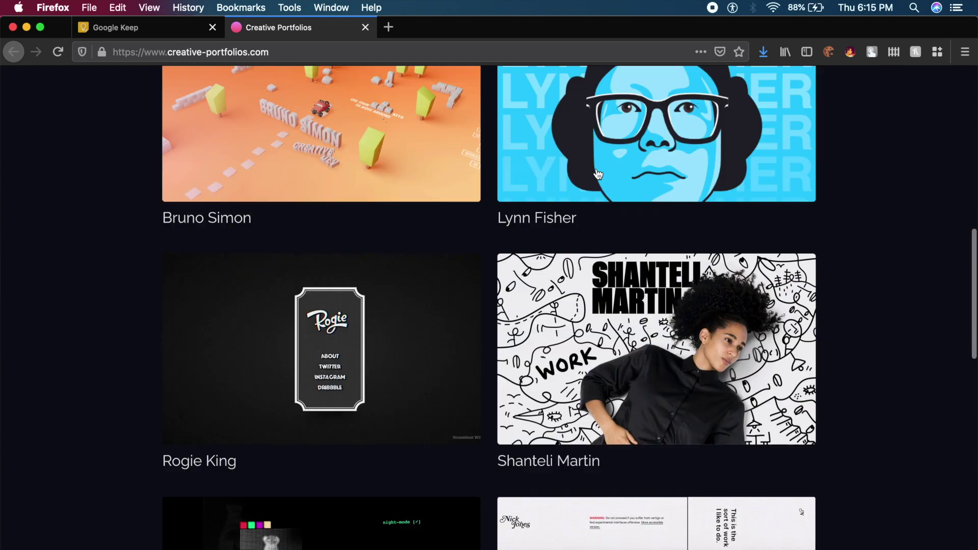
pyautogui.scroll(10, 598, 174)
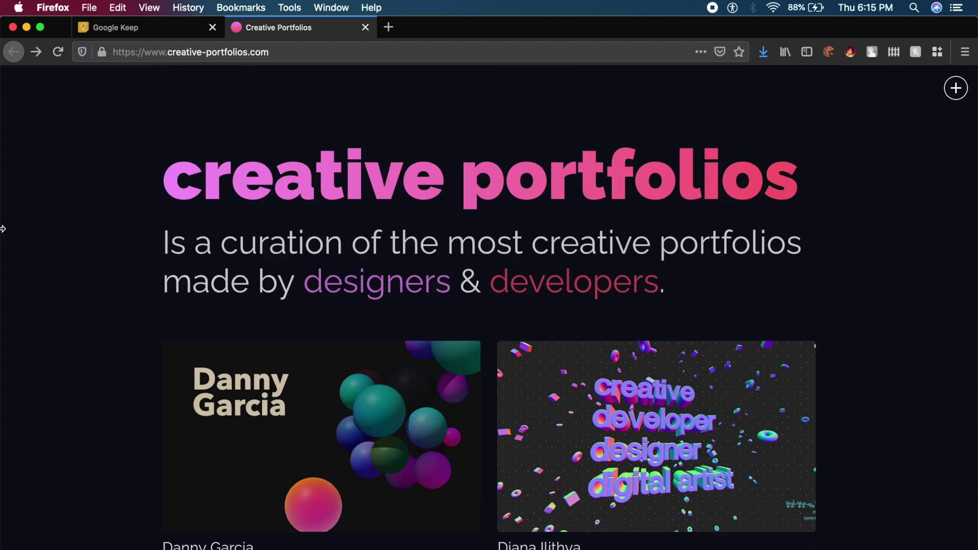
pyautogui.scroll(-6, 92, 291)
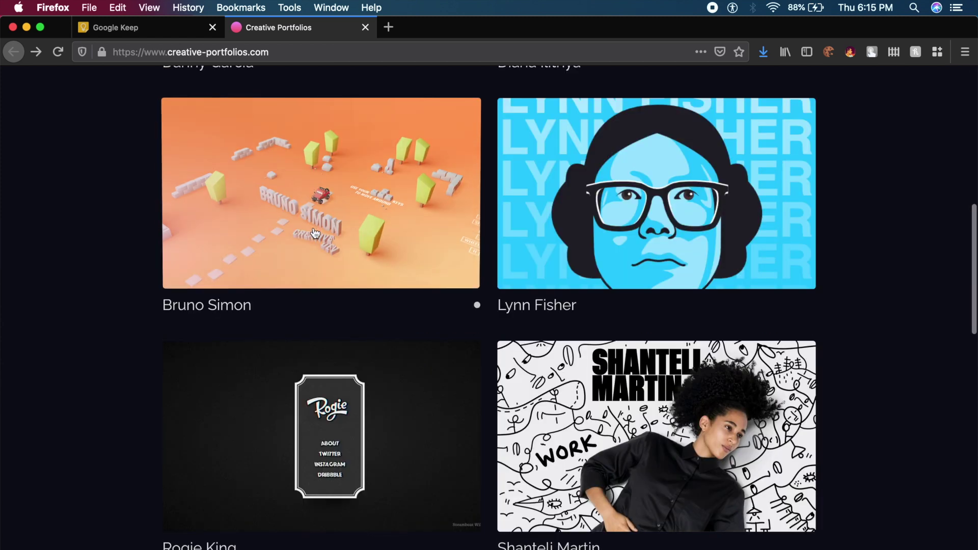
# Open Bruno Simon's portfolio entry from the Creative Portfolios grid
pyautogui.click(330, 199)
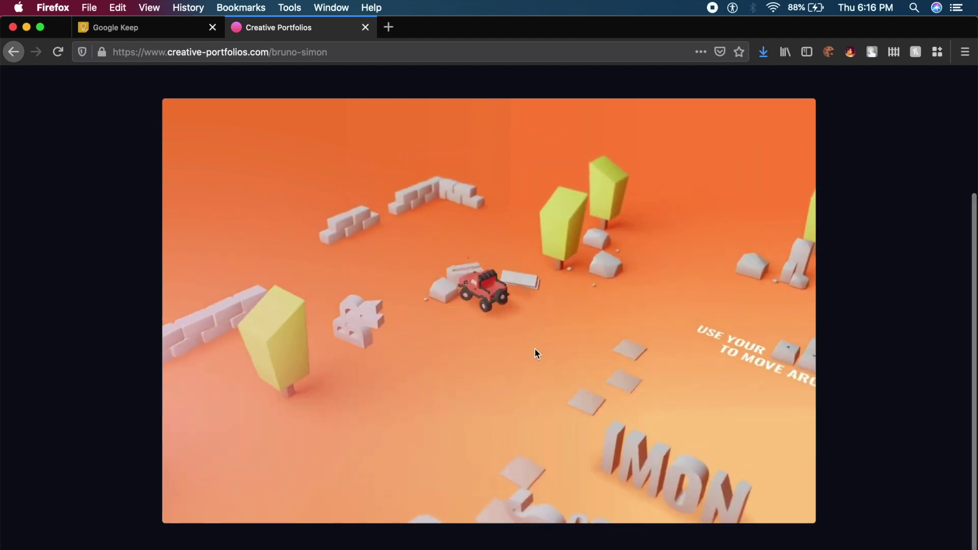
# Advance to Louis Hoebregts' animated portfolio entry
pyautogui.press('Right')
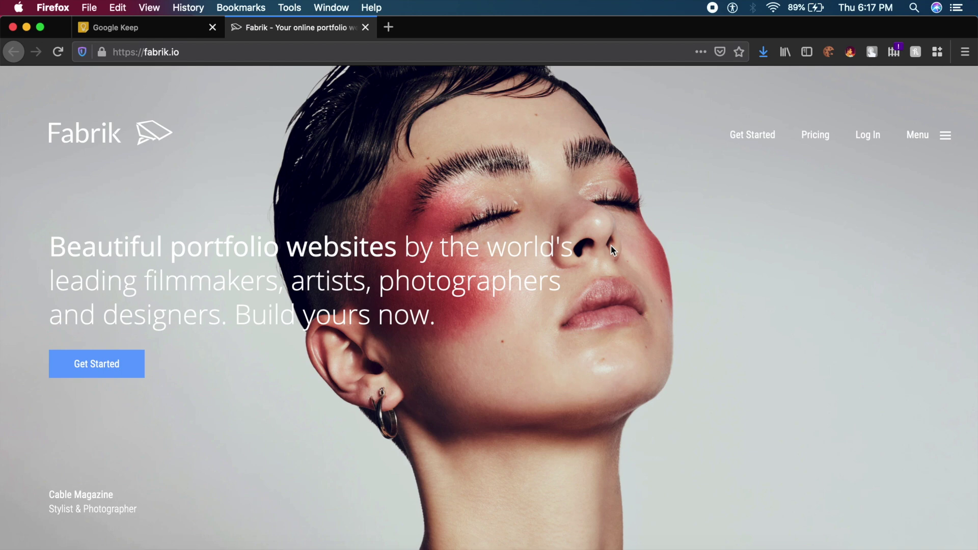
pyautogui.scroll(-5, 610, 245)
pyautogui.scroll(-5, 611, 245)
pyautogui.scroll(-5, 611, 245)
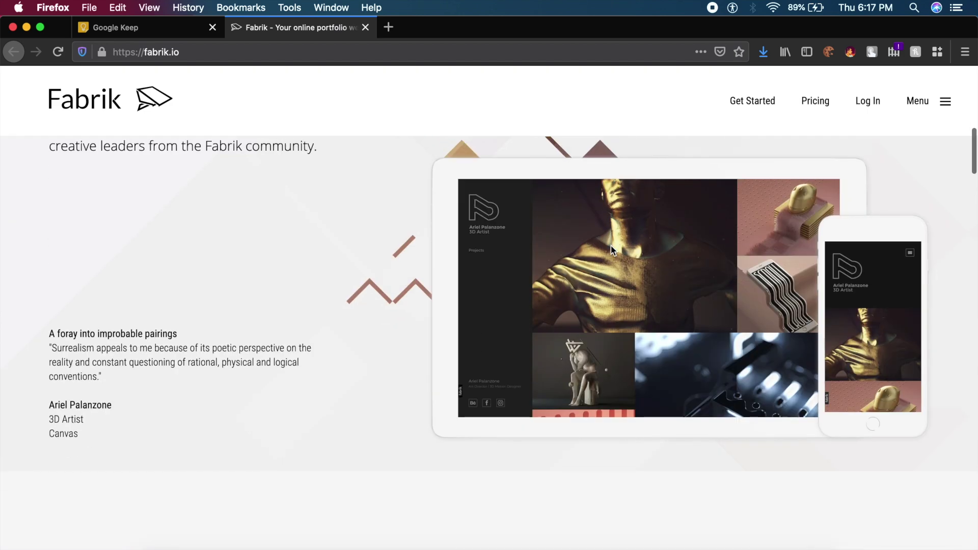
pyautogui.scroll(-5, 348, 342)
pyautogui.scroll(-5, 349, 343)
pyautogui.scroll(-5, 349, 343)
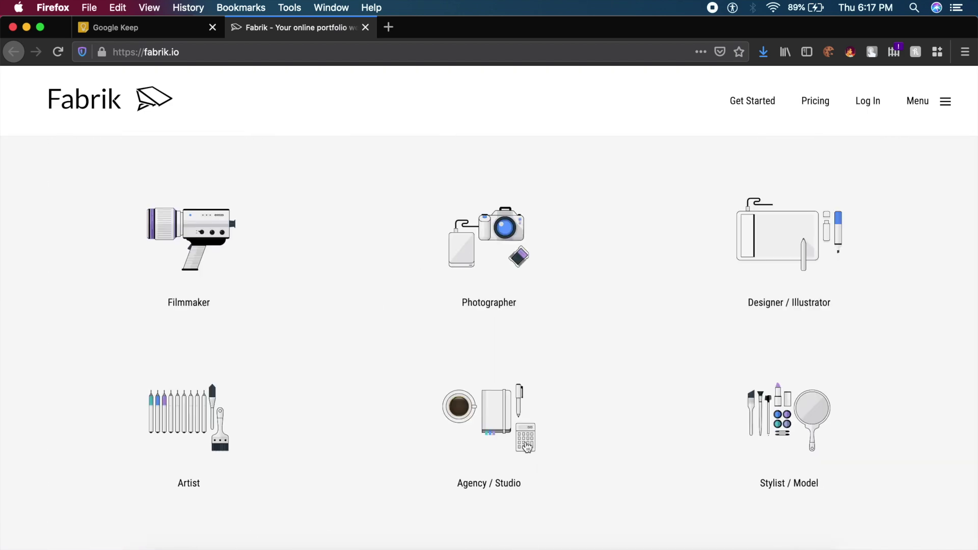
# Open Fabrik's Designer / Illustrator portfolio page
pyautogui.click(815, 248)
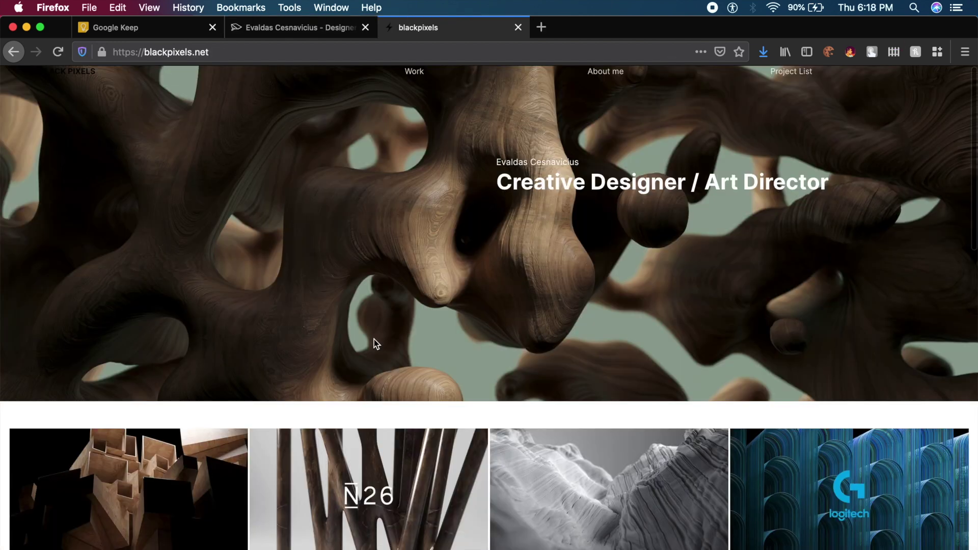
pyautogui.scroll(-5, 374, 340)
pyautogui.scroll(-5, 392, 378)
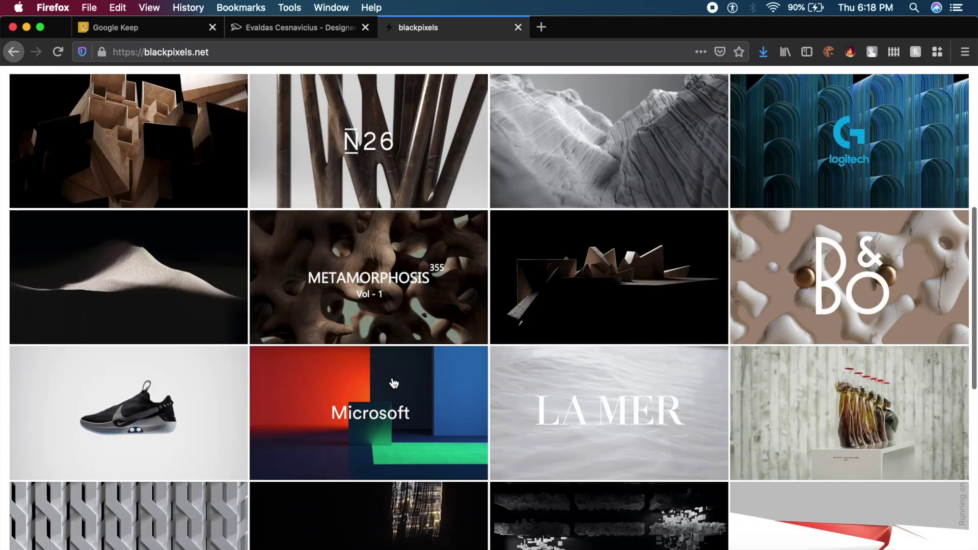
pyautogui.scroll(-5, 392, 379)
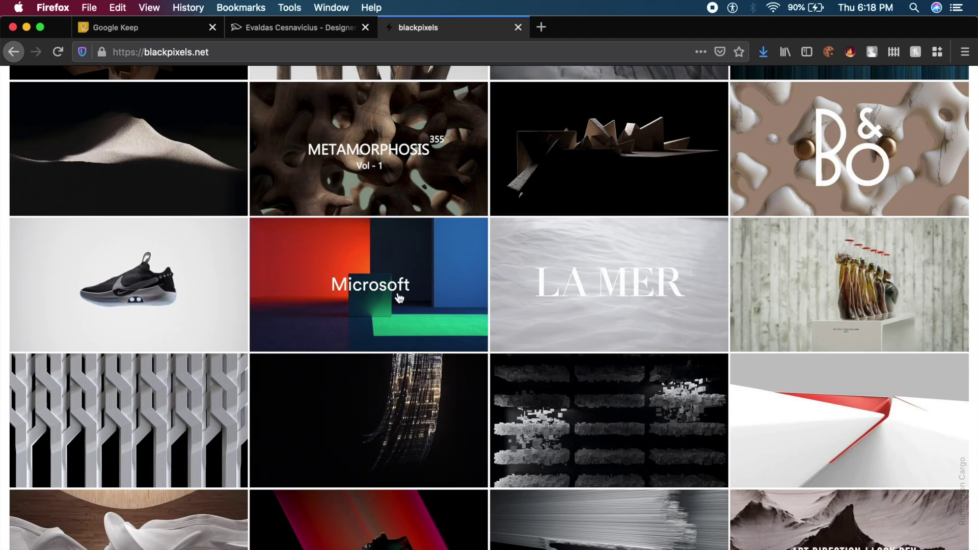
pyautogui.scroll(-10, 398, 297)
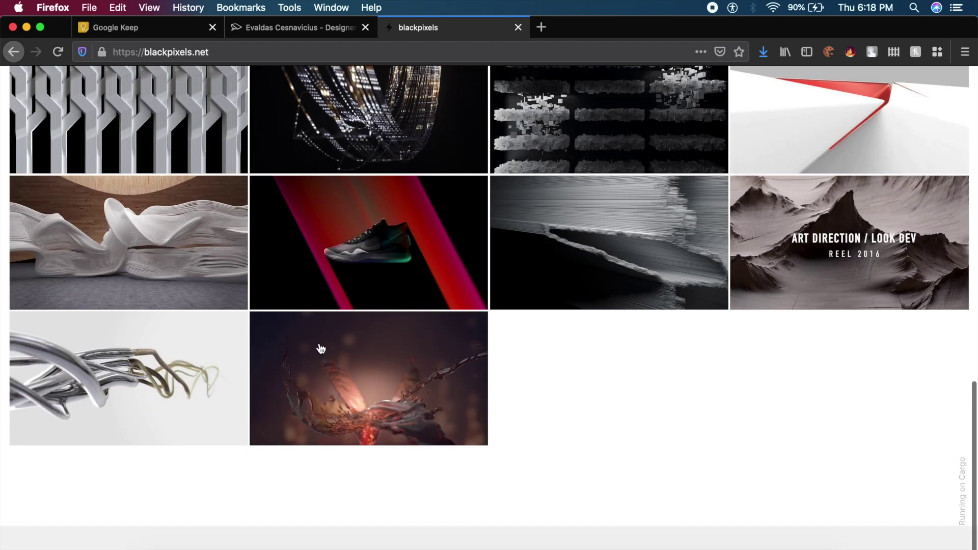
pyautogui.scroll(4, 321, 348)
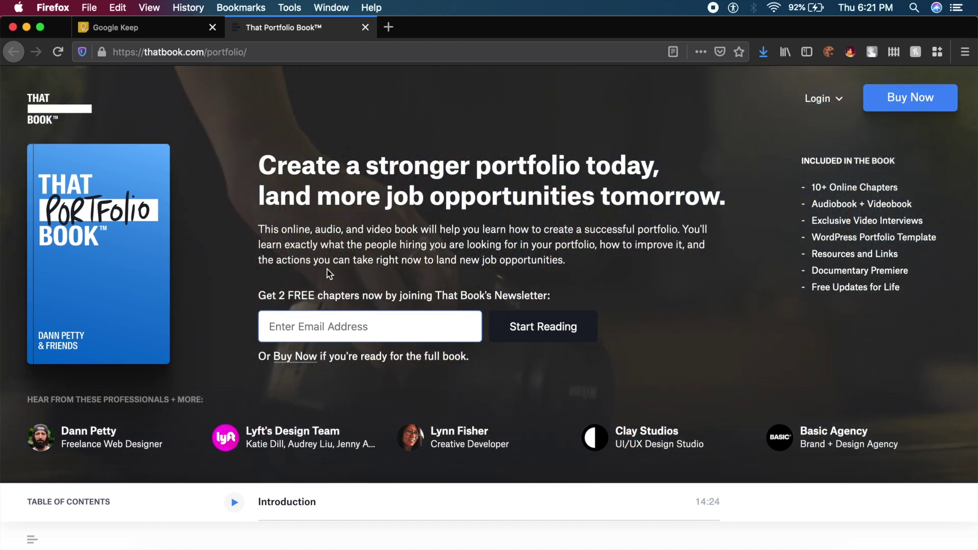
pyautogui.scroll(-4, 327, 270)
pyautogui.scroll(-2, 328, 269)
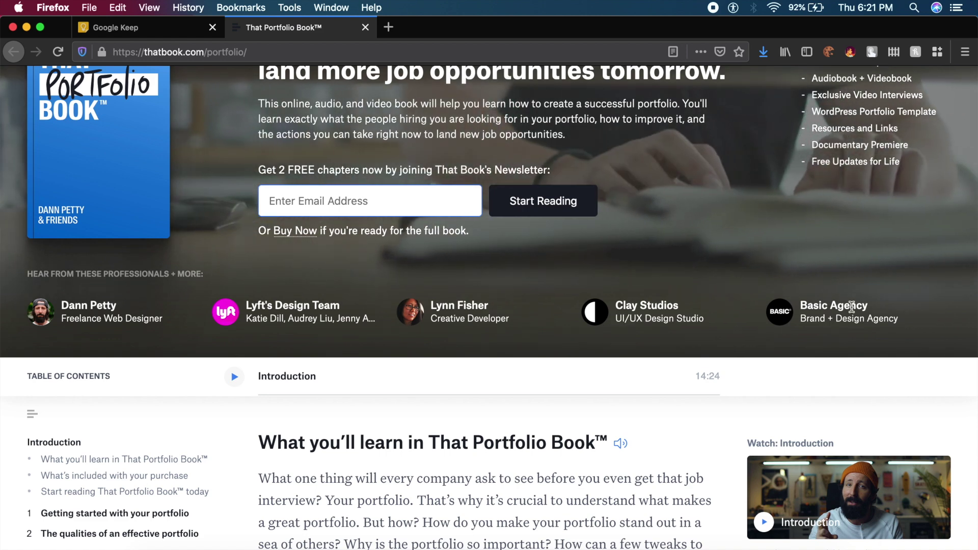
pyautogui.scroll(-10, 348, 367)
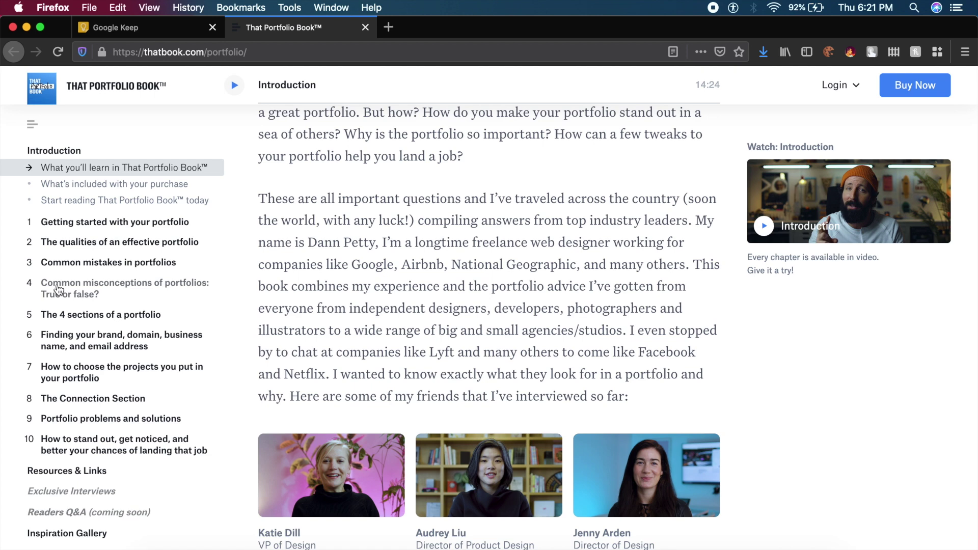
pyautogui.scroll(-4, 393, 274)
pyautogui.scroll(-3, 394, 276)
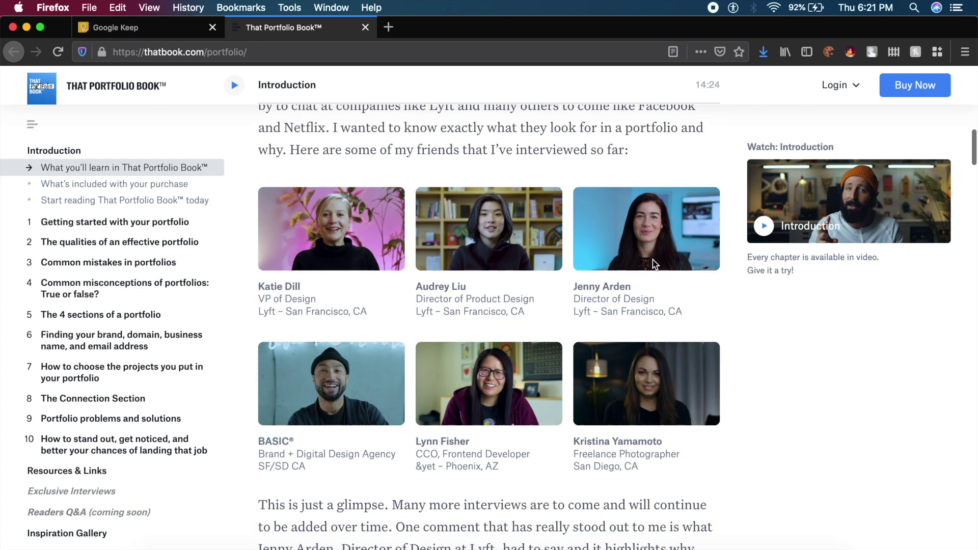
pyautogui.scroll(-5, 653, 260)
# Return to the top of That Portfolio Book and select the free-chapters email field
pyautogui.press('Home')
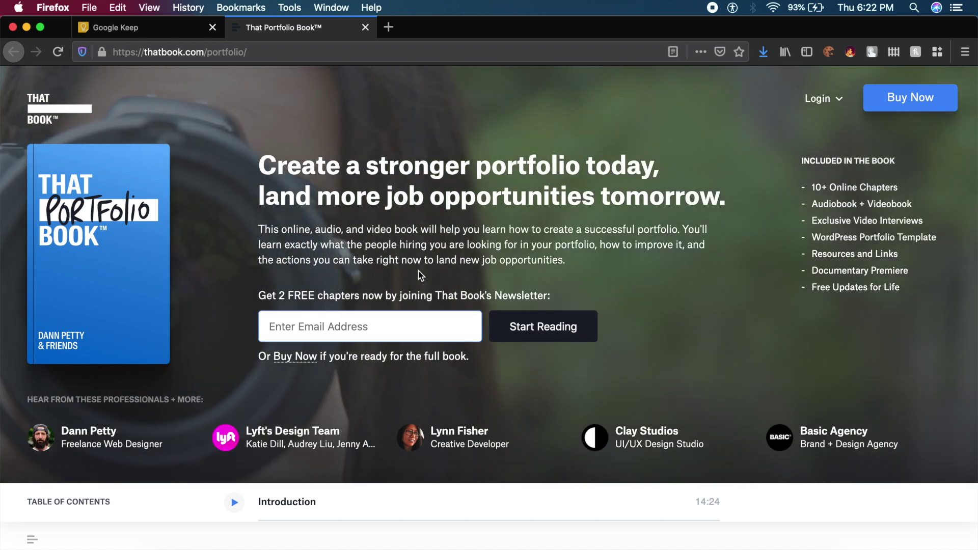
pyautogui.click(315, 329)
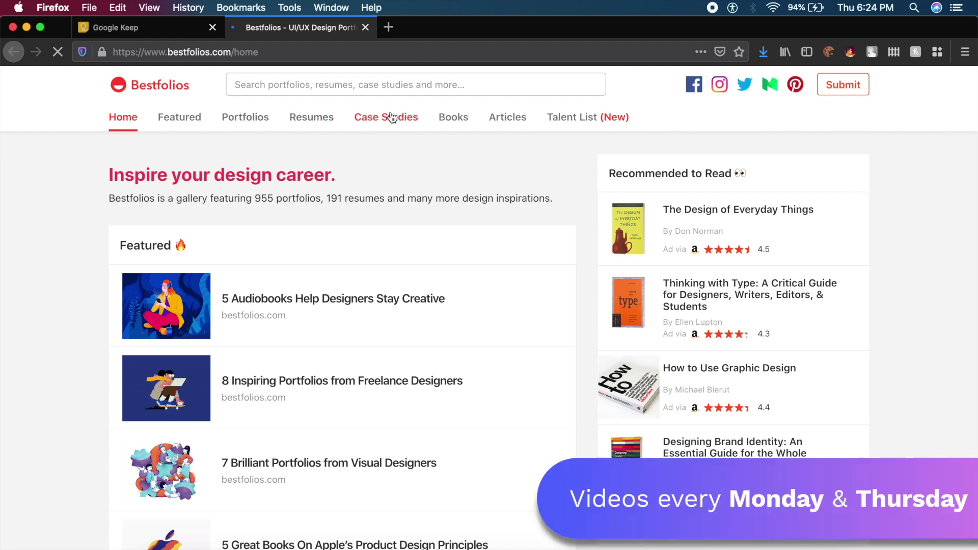
# View Bestfolios' submission form and Case Studies gallery, then switch to the Resumes gallery
pyautogui.click(842, 87)
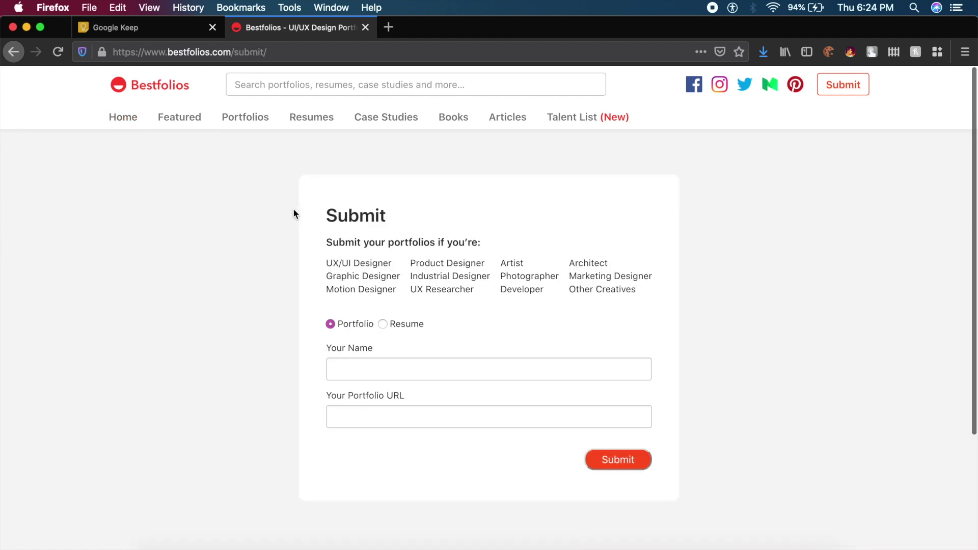
pyautogui.click(386, 116)
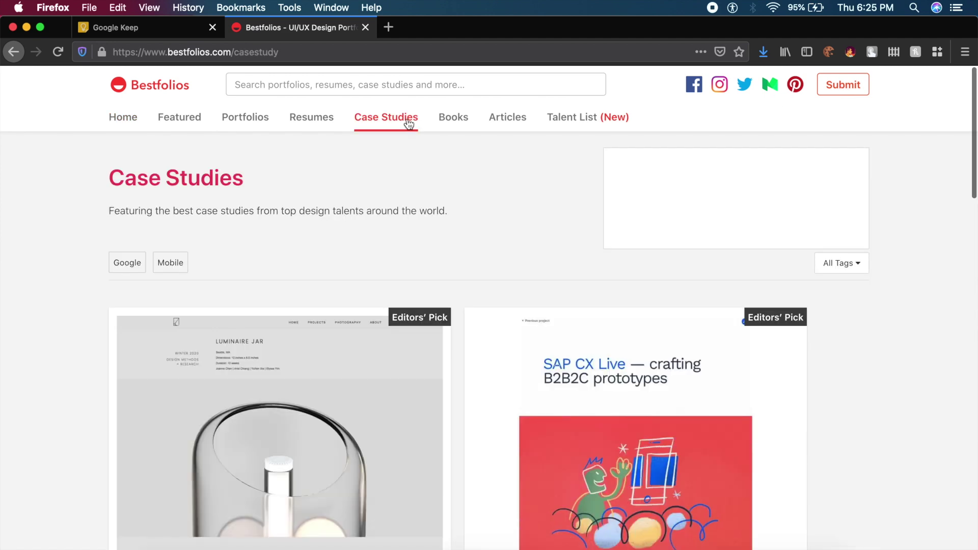
pyautogui.scroll(-3, 469, 195)
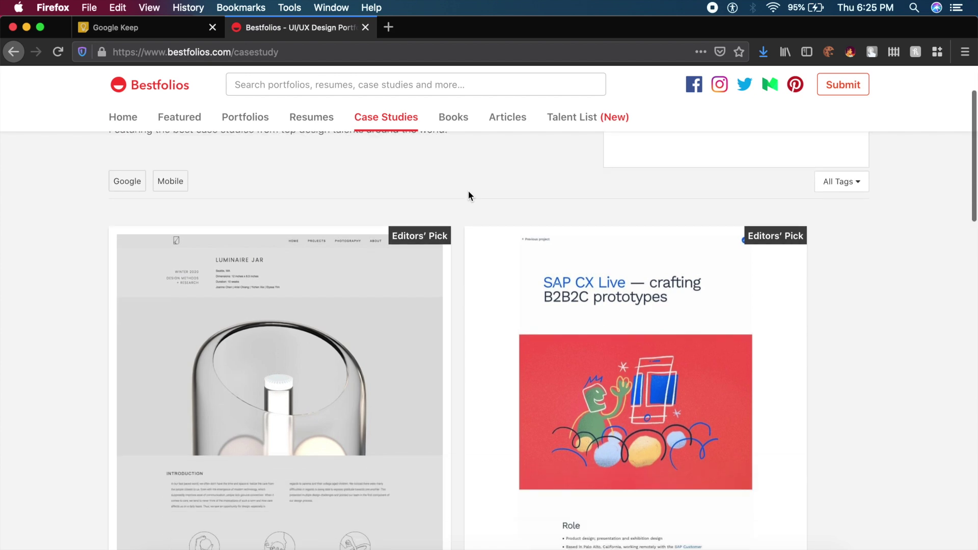
pyautogui.scroll(-5, 471, 197)
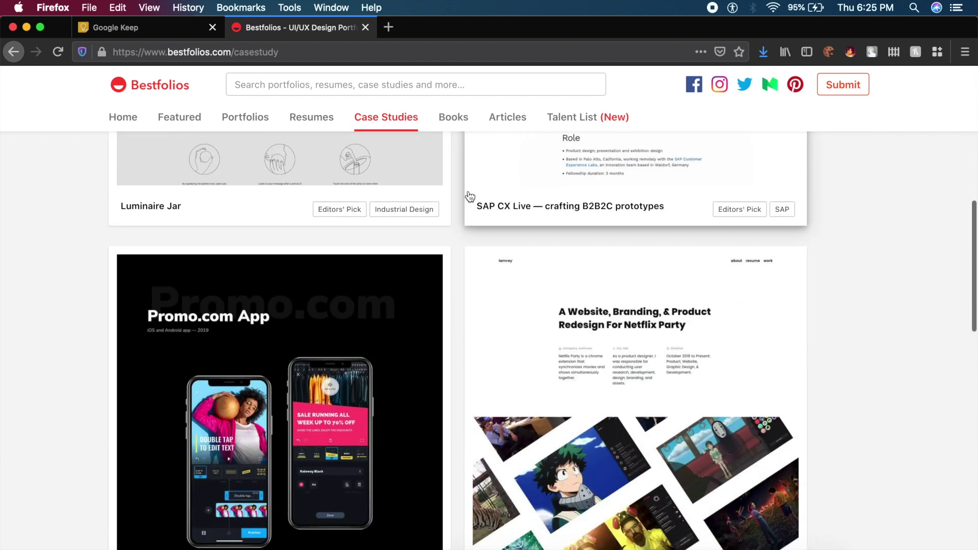
pyautogui.scroll(-2, 470, 196)
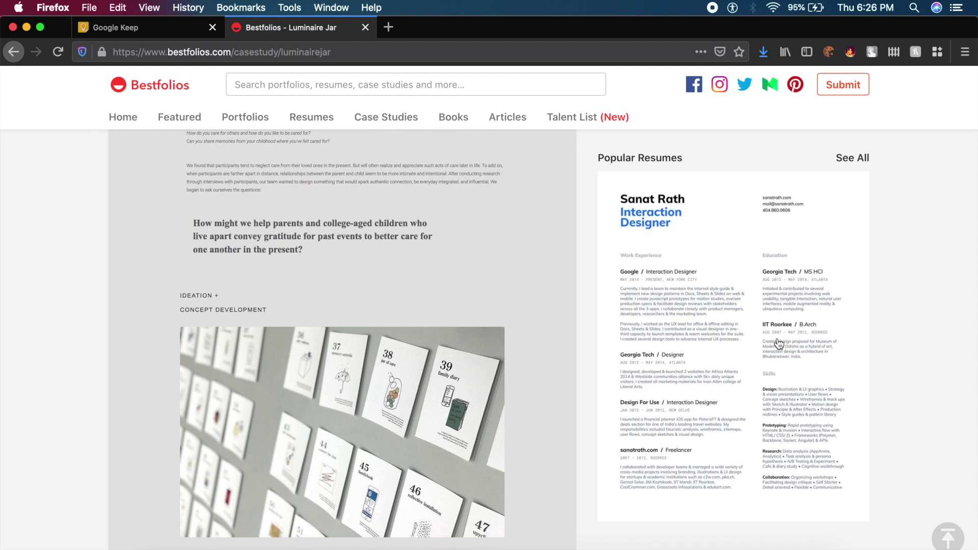
pyautogui.click(312, 117)
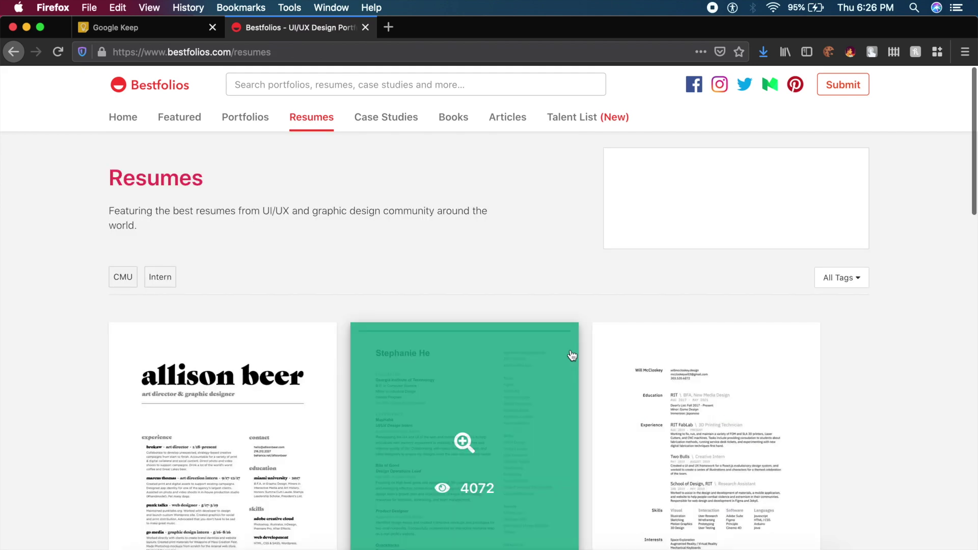
pyautogui.scroll(-5, 572, 355)
pyautogui.scroll(-5, 572, 356)
pyautogui.scroll(-5, 534, 382)
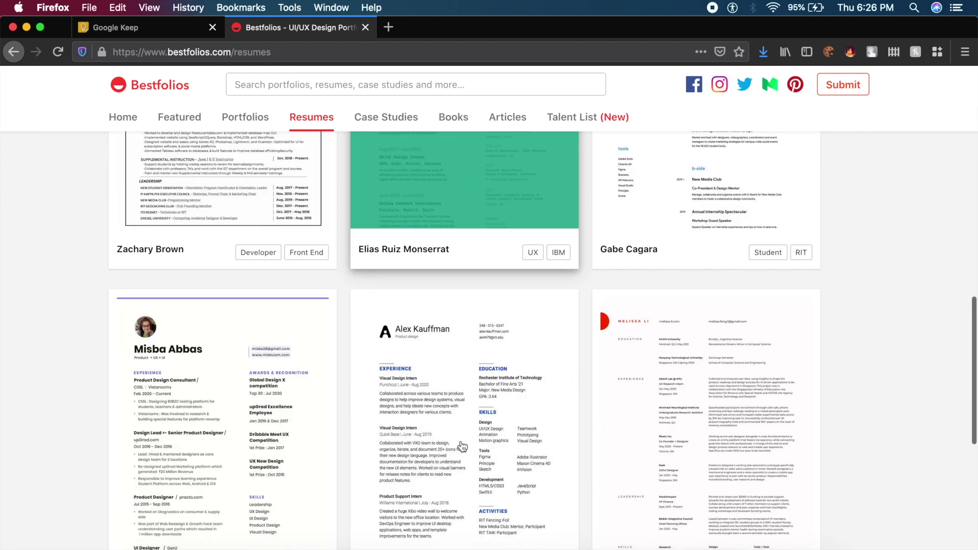
pyautogui.scroll(-5, 497, 420)
pyautogui.scroll(-3, 461, 445)
pyautogui.scroll(5, 461, 440)
pyautogui.scroll(5, 461, 383)
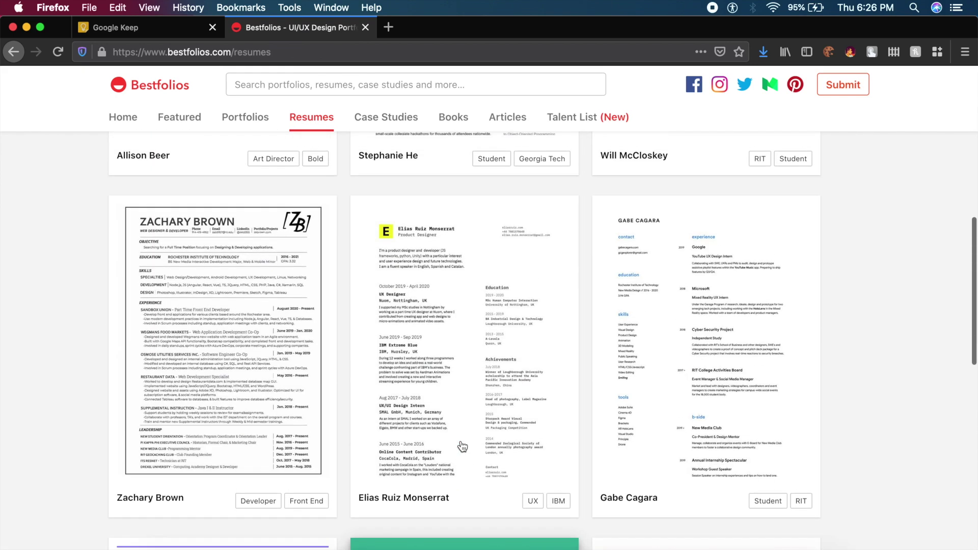
# Return to Bestfolios' Featured page and show the previous collection slide, Microsoft Designers
pyautogui.press('super+Left')
pyautogui.click(125, 326)
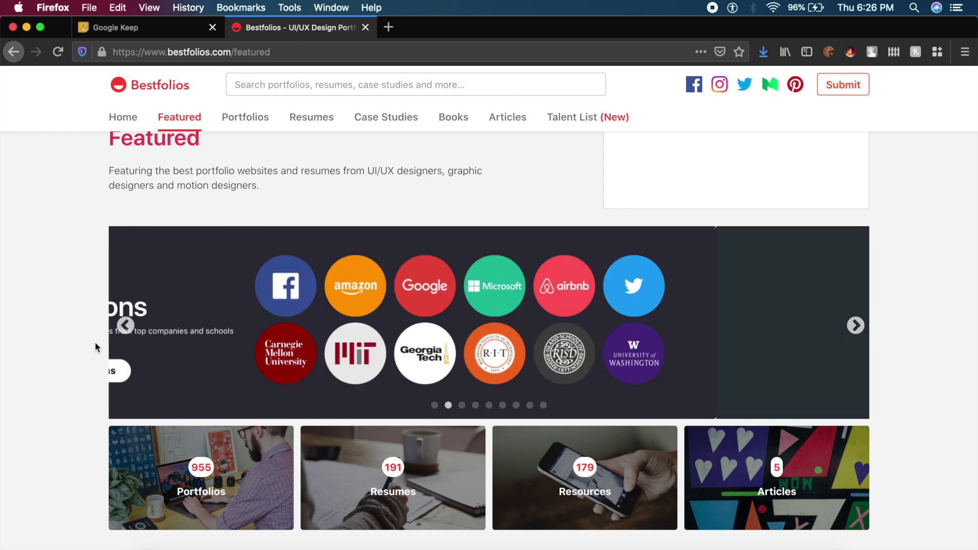
# Advance Bestfolios' featured collections carousel past Airbnb designers to the Google Designers collection
pyautogui.click(856, 325)
pyautogui.click(855, 326)
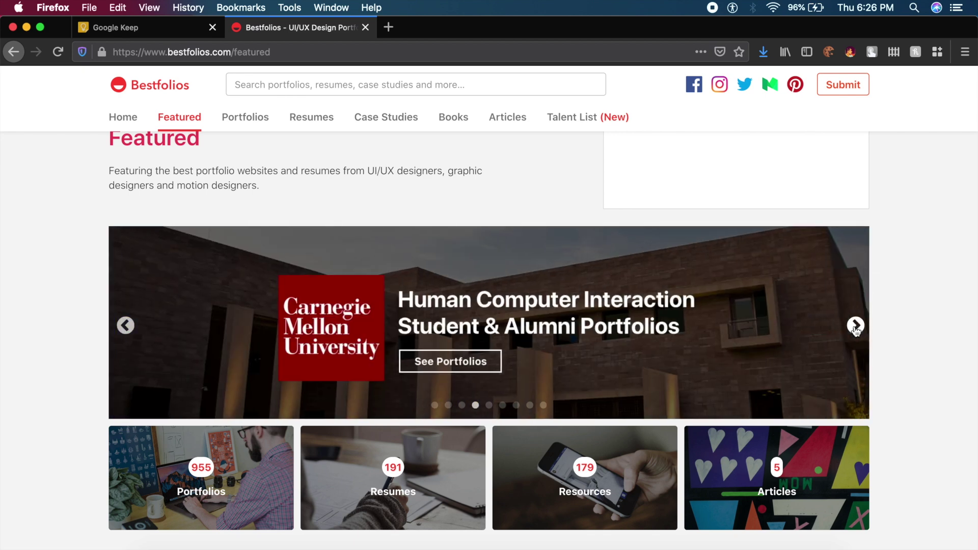
pyautogui.click(855, 326)
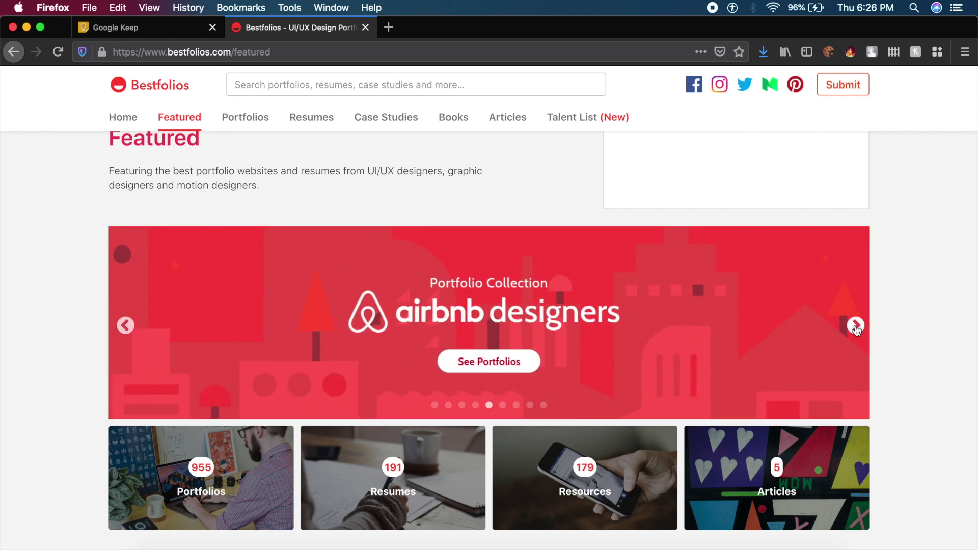
pyautogui.click(855, 327)
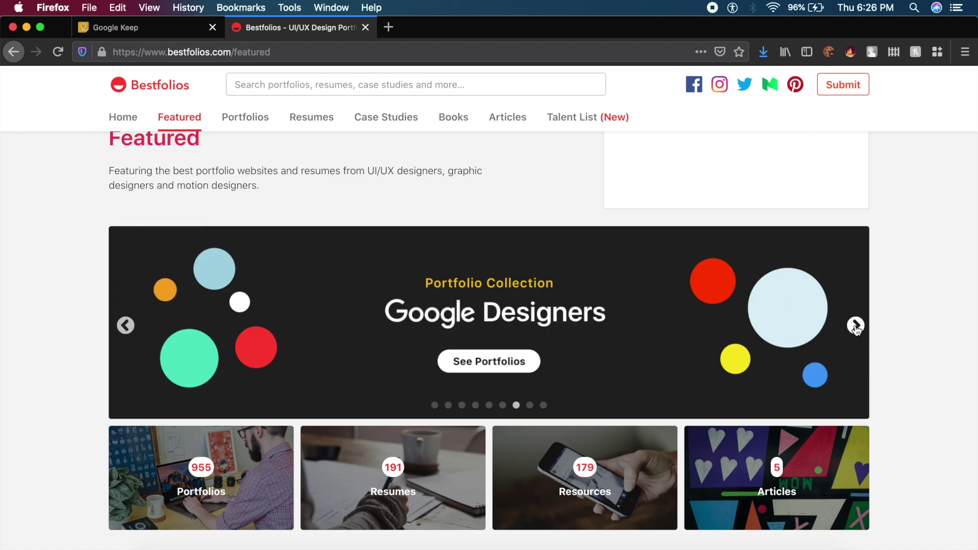
pyautogui.scroll(1, 614, 247)
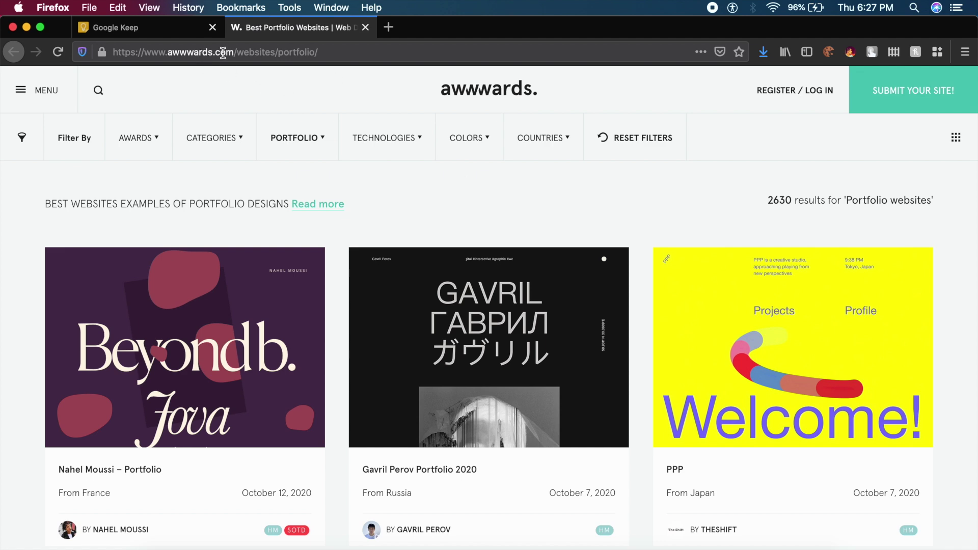
pyautogui.scroll(-5, 356, 280)
pyautogui.scroll(-3, 357, 280)
pyautogui.scroll(8, 356, 279)
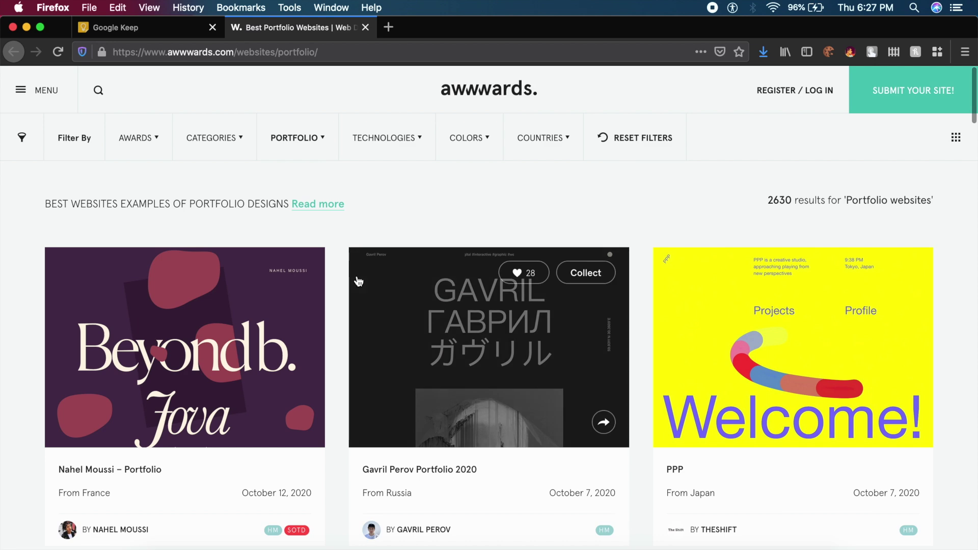
pyautogui.scroll(-5, 358, 281)
pyautogui.scroll(-3, 359, 281)
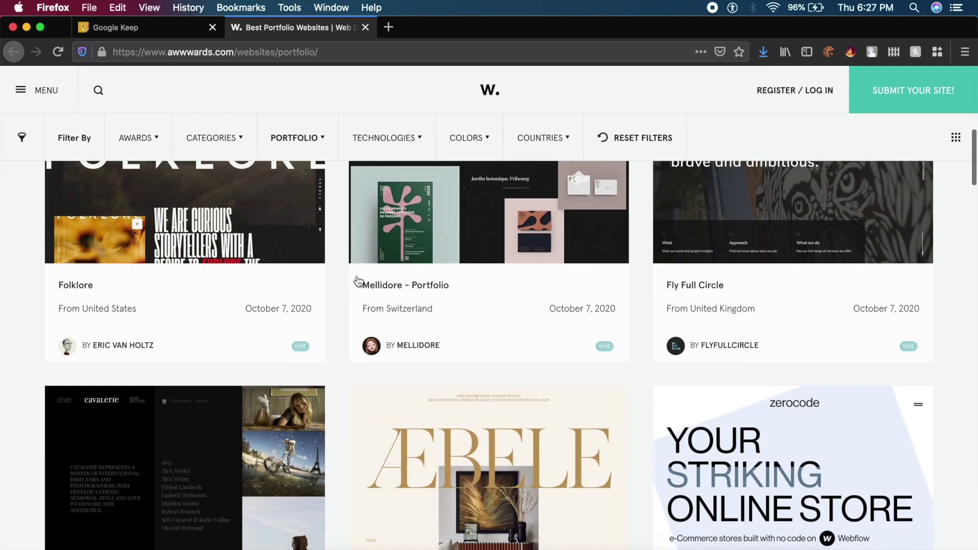
pyautogui.scroll(-3, 358, 282)
pyautogui.scroll(-2, 358, 282)
pyautogui.scroll(-4, 358, 282)
pyautogui.scroll(-4, 358, 281)
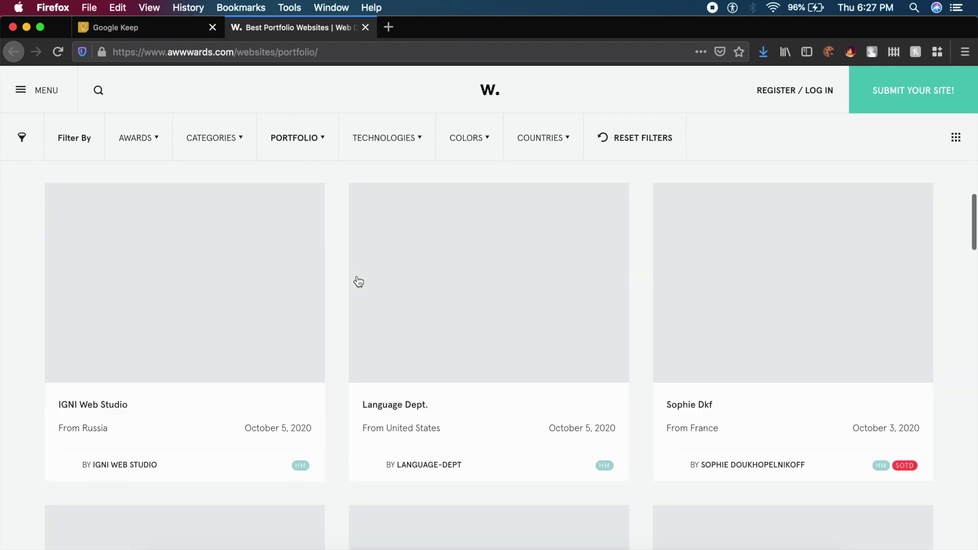
pyautogui.scroll(-1, 359, 281)
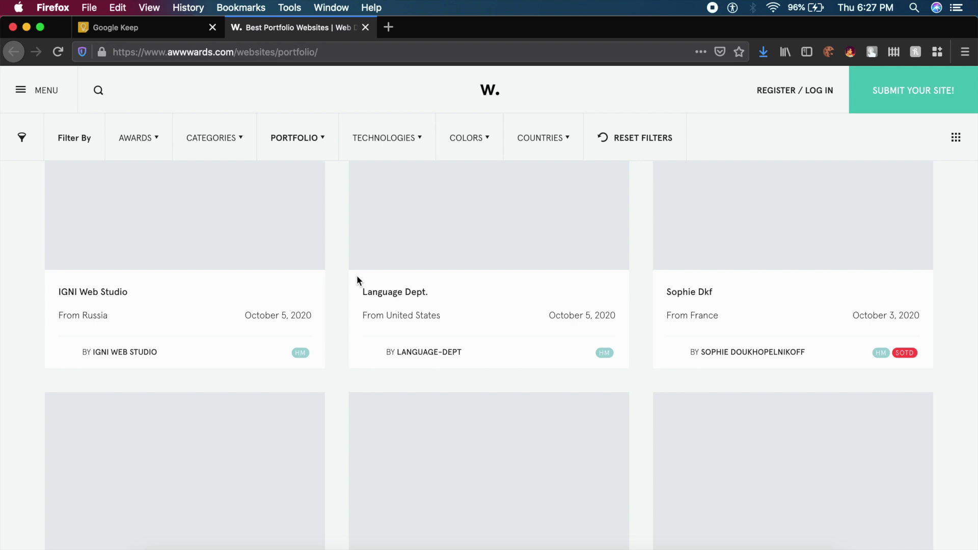
pyautogui.scroll(-5, 317, 321)
pyautogui.scroll(-3, 317, 321)
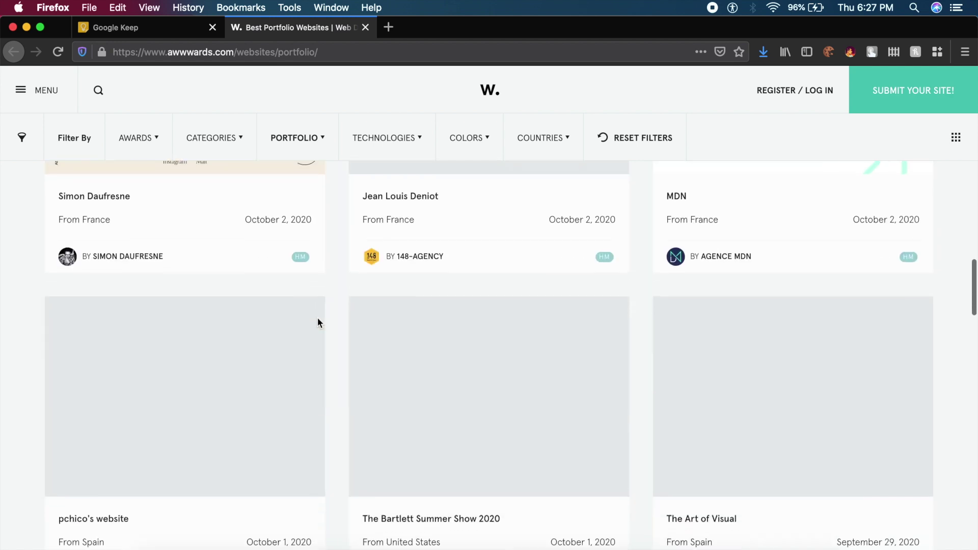